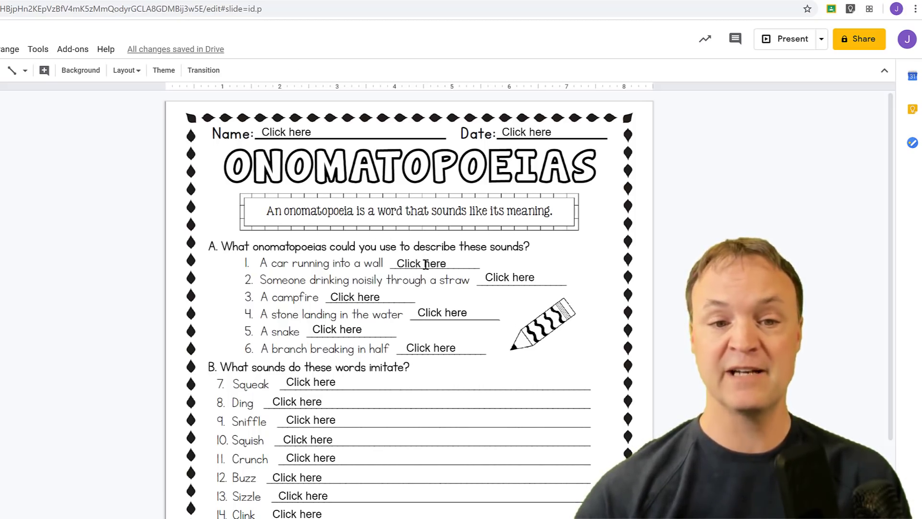
Replace the placeholder answer for "A car running into a wall" with "Crash".
left_click(426, 263)
triple_click(400, 261)
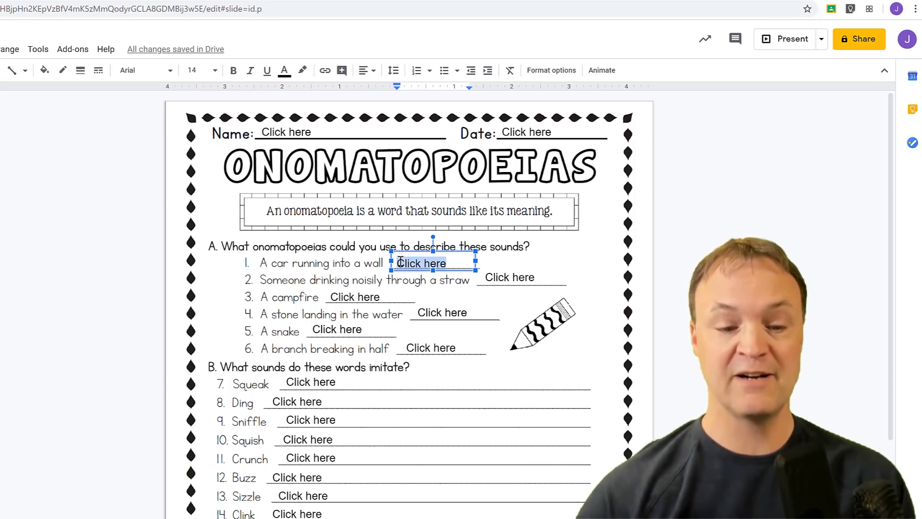
type("Crash")
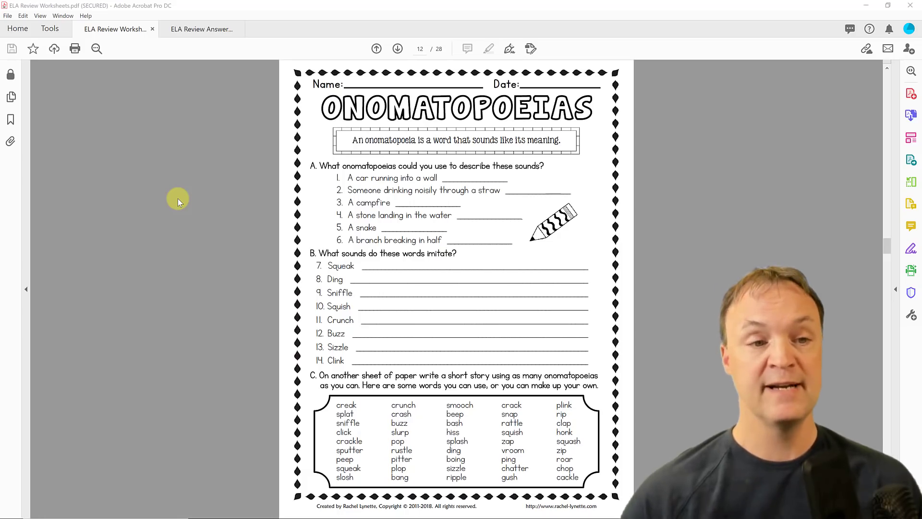
key("ctrl+space")
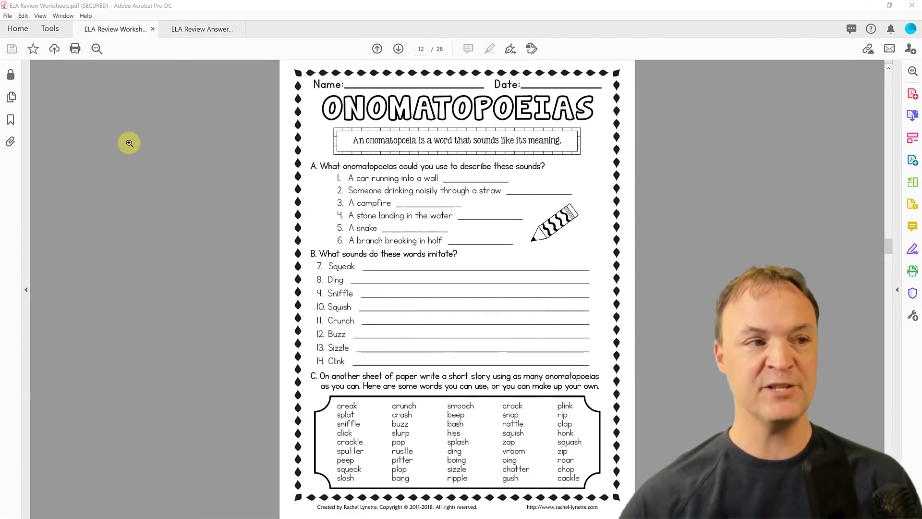
left_click(8, 16)
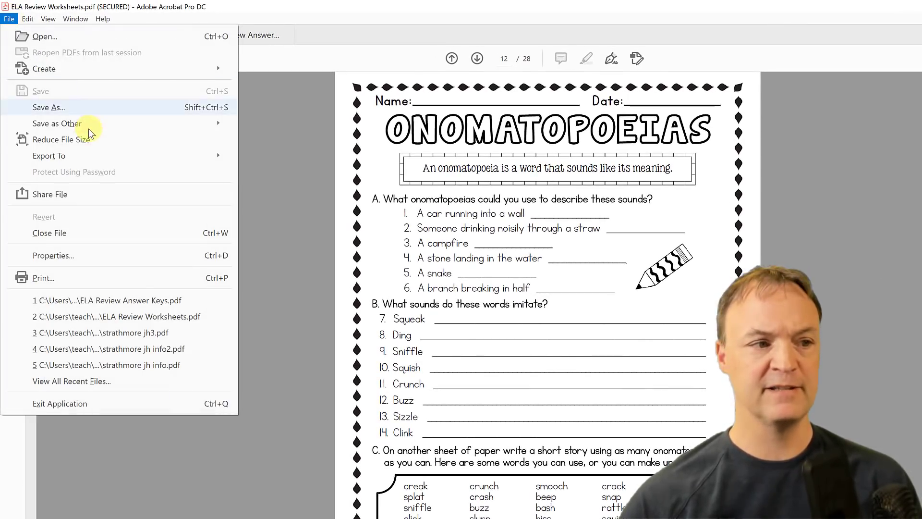
mouse_move(93, 157)
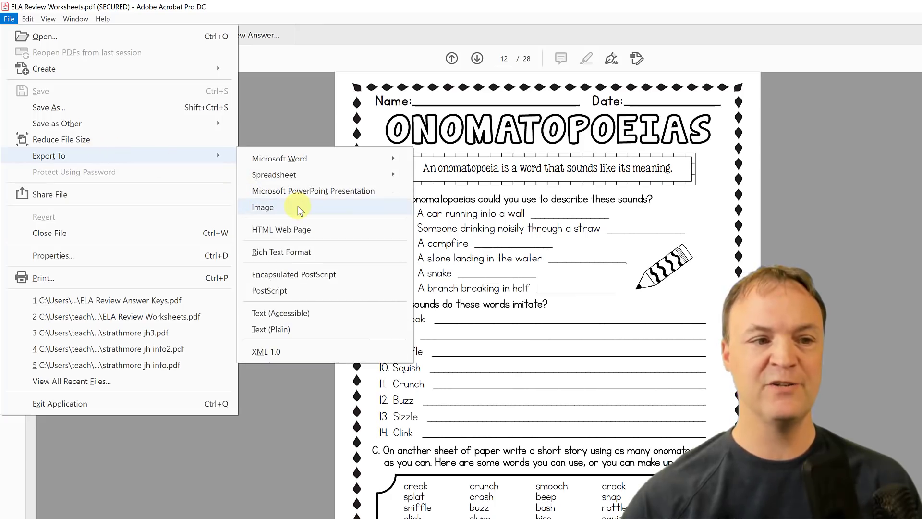
mouse_move(300, 210)
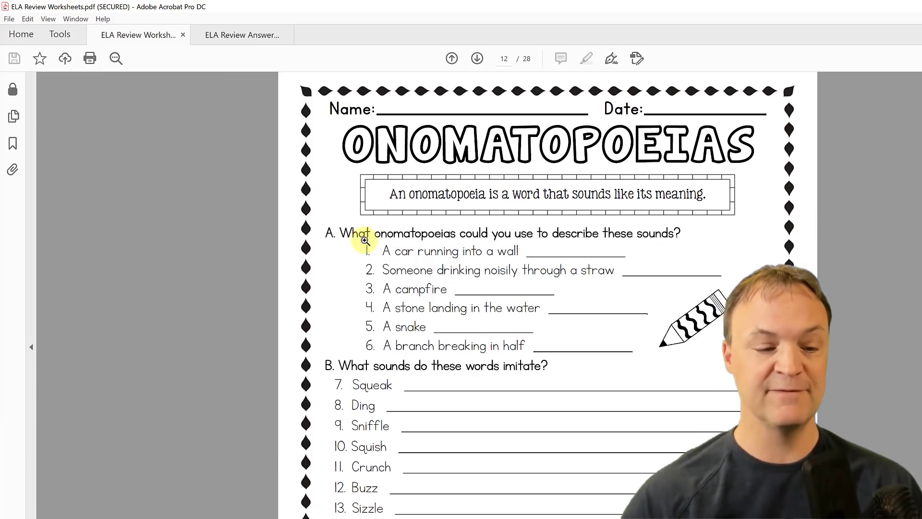
Open the Snipping Tool and capture the entire Onomatopoeias worksheet page from the PDF as a rectangular snip.
key("ctrl+minus")
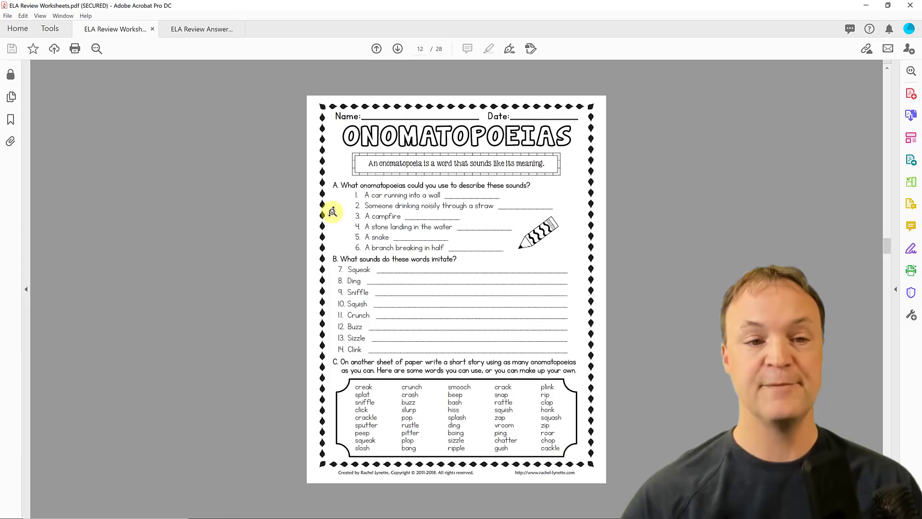
scroll(332, 211, "up", 3)
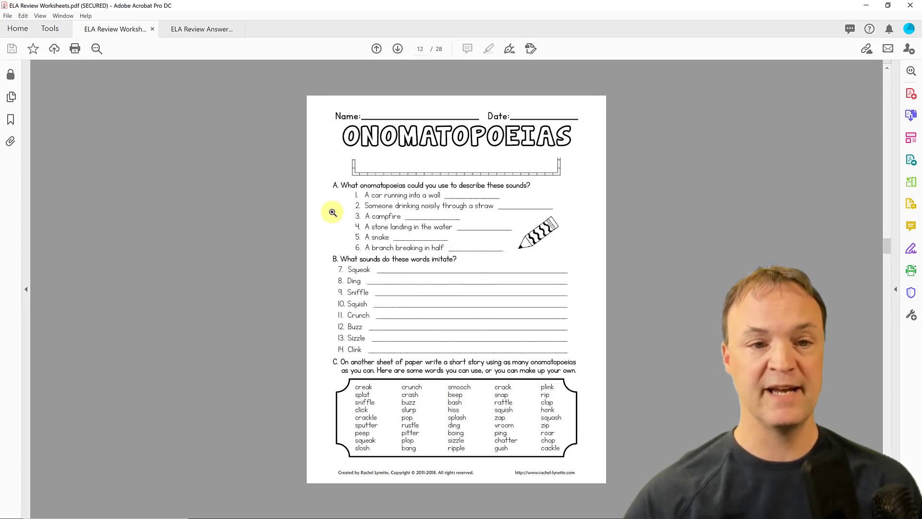
scroll(334, 211, "down", 3)
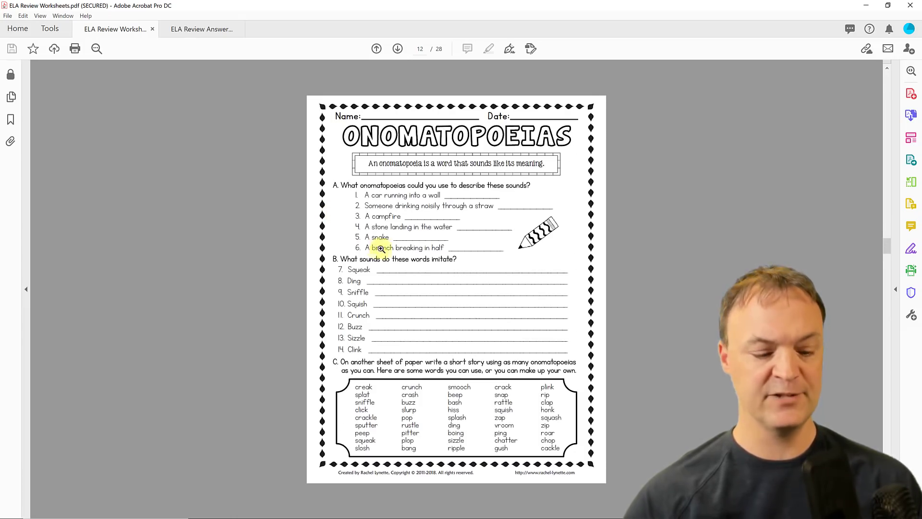
left_click(439, 241)
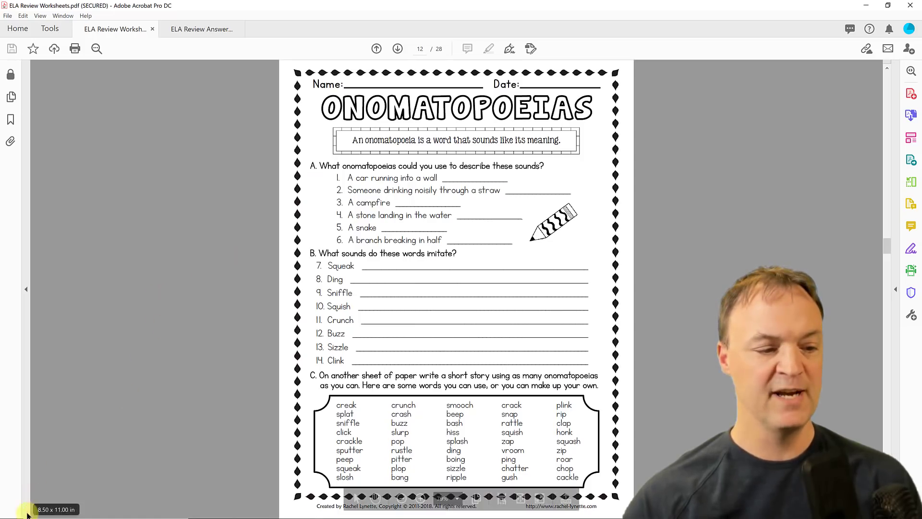
left_click(56, 511)
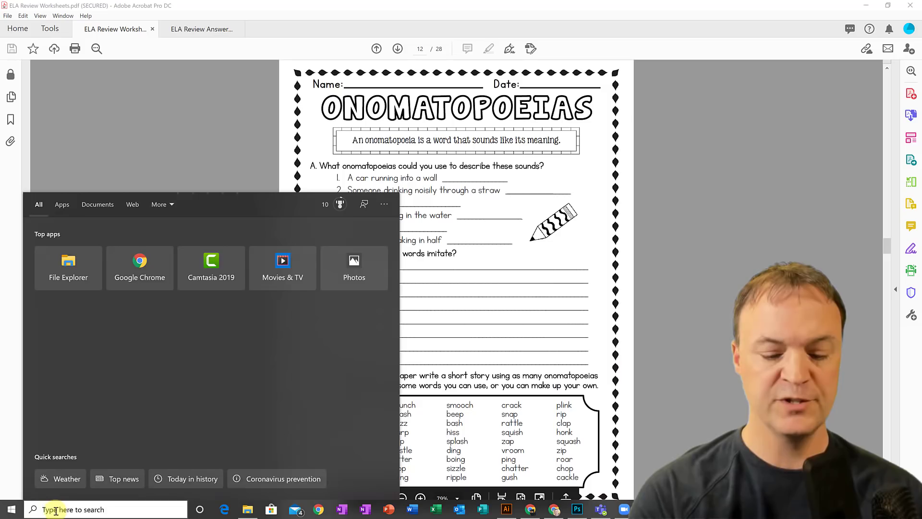
type("snip")
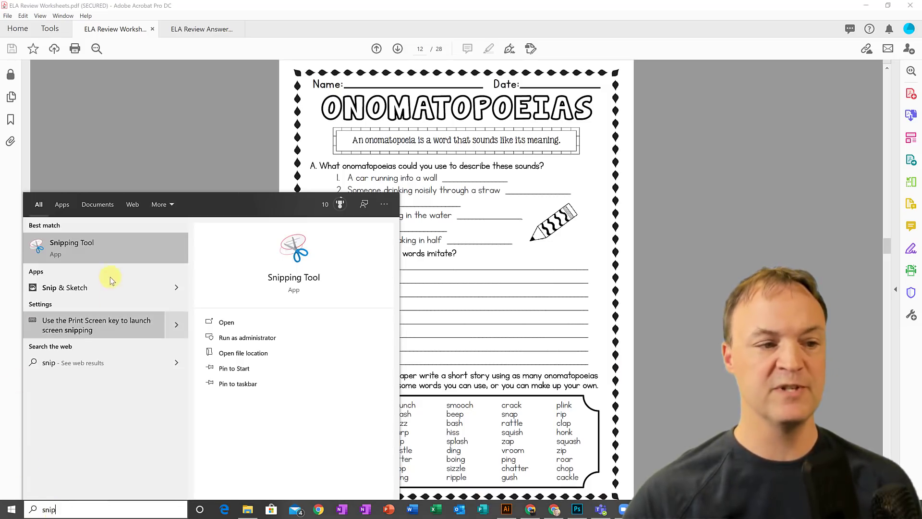
left_click(108, 253)
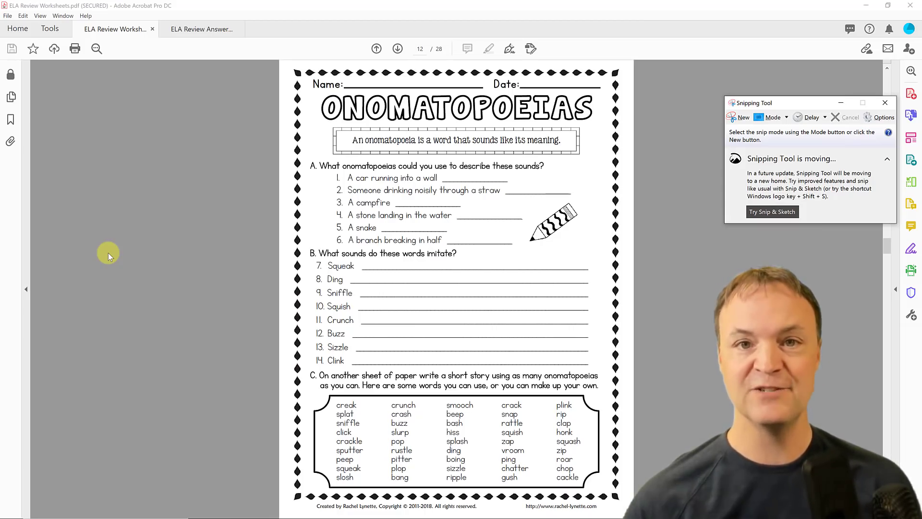
left_click(743, 119)
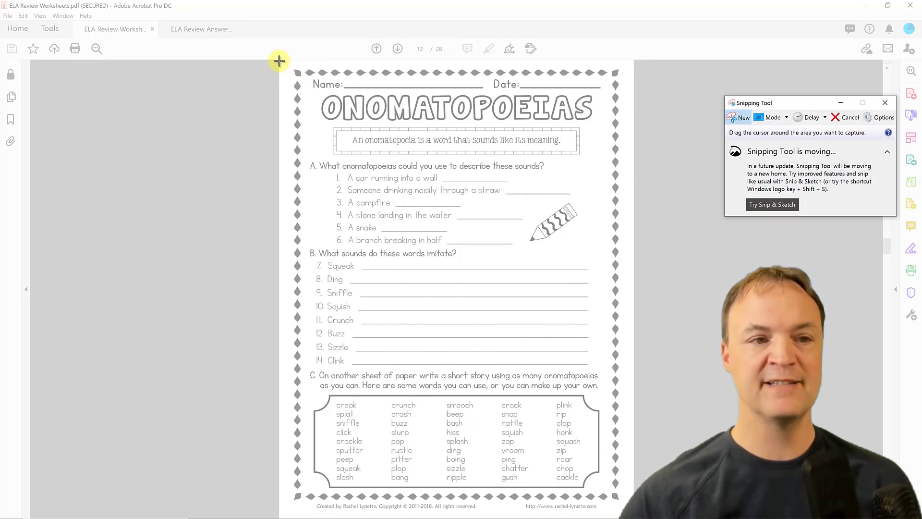
left_click_drag(278, 60, 633, 515)
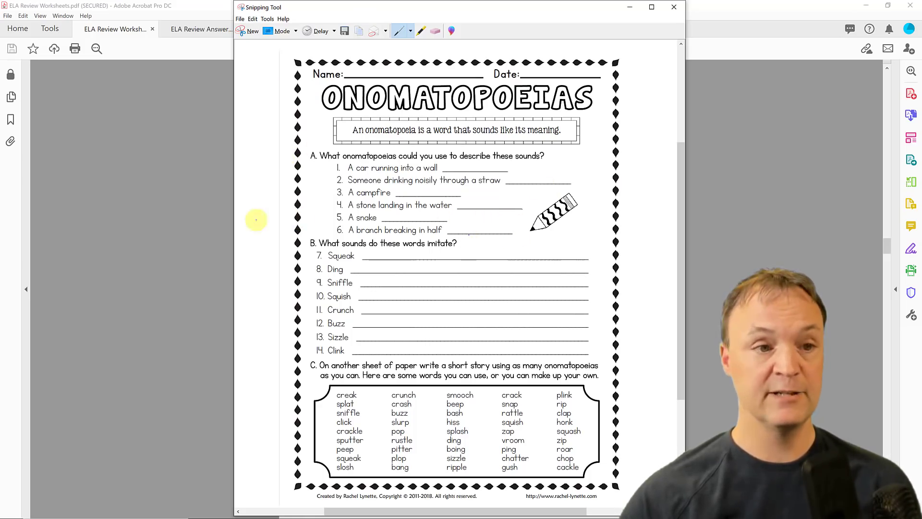
Save the worksheet snip as a PNG named ela2 in the Captures folder and close the Snipping Tool.
left_click(240, 18)
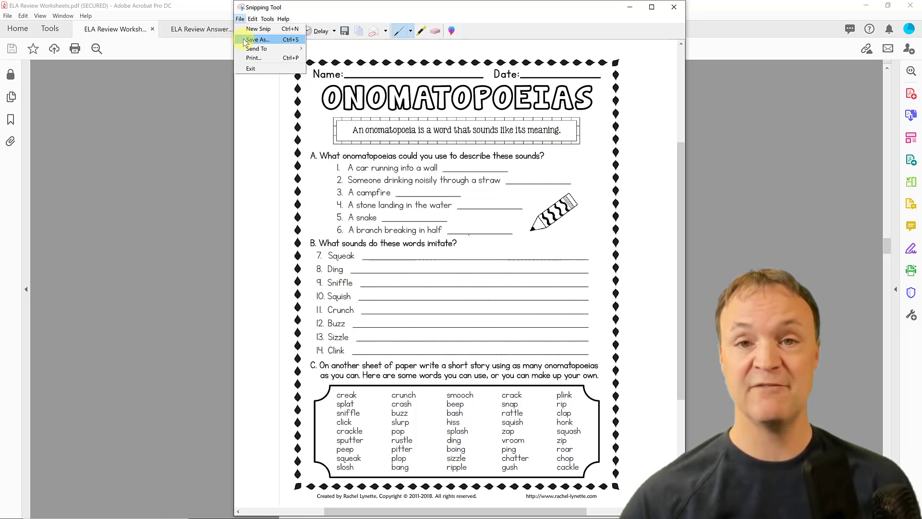
left_click(255, 40)
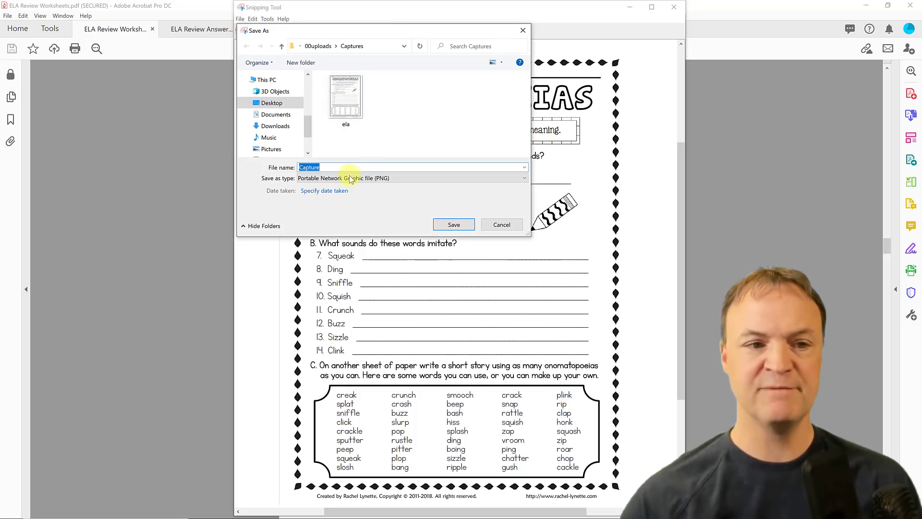
type("elsa")
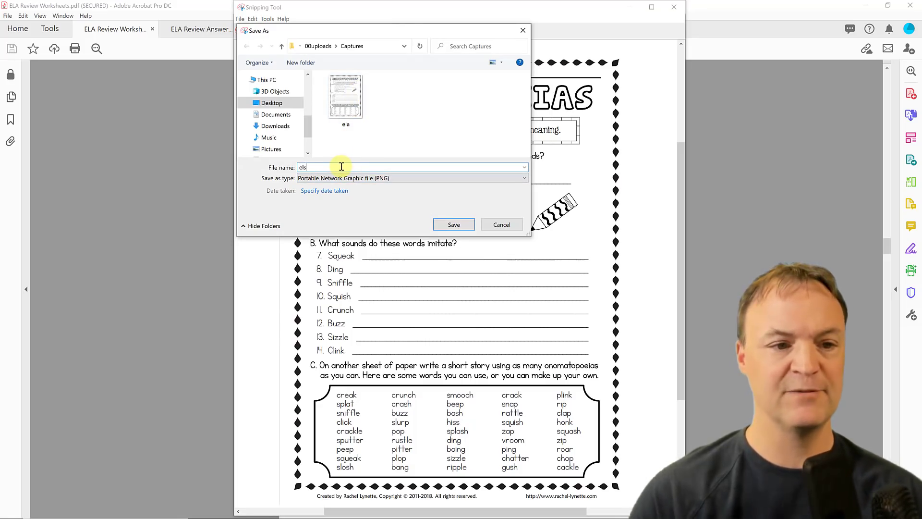
key("BackSpace")
type("a")
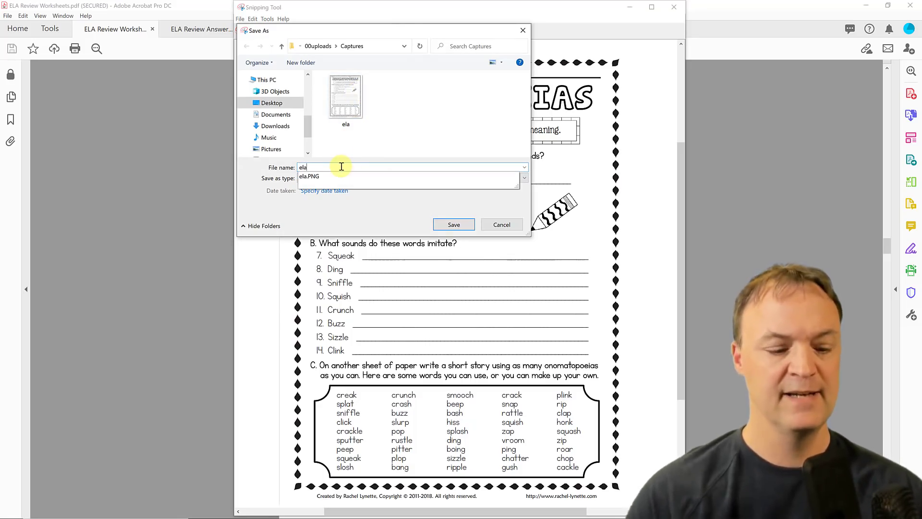
type("2")
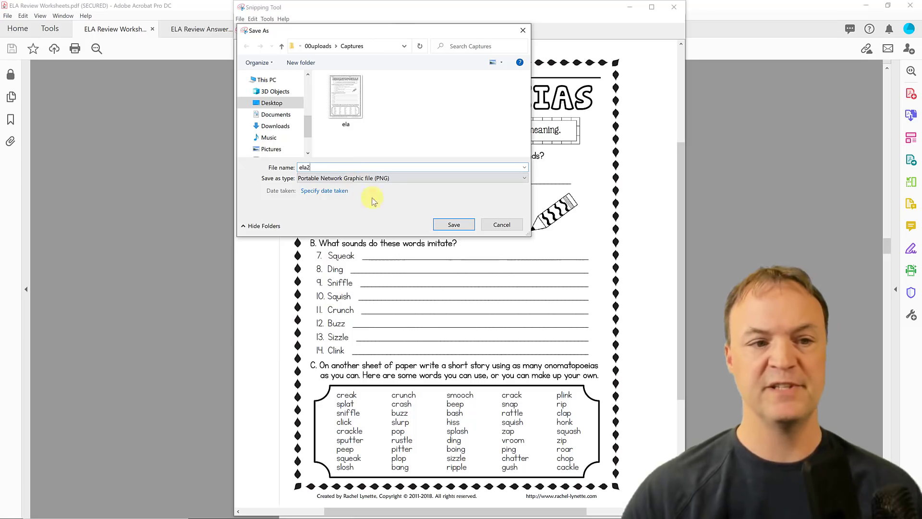
left_click(447, 225)
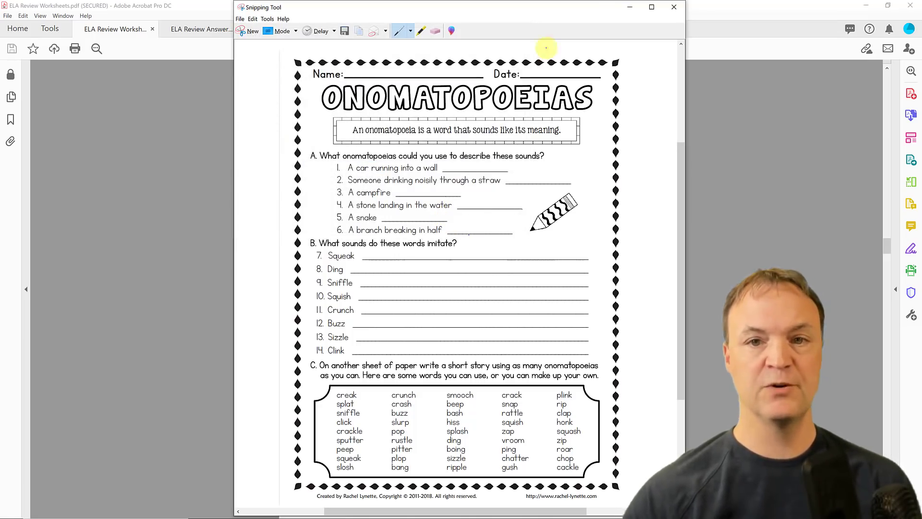
left_click(673, 9)
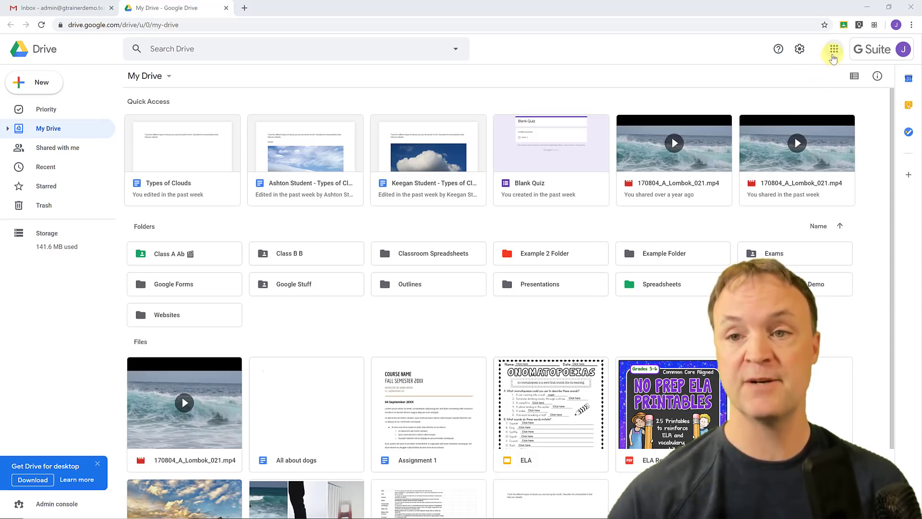
Switch from Google Drive to Google Slides and create a blank presentation.
left_click(833, 49)
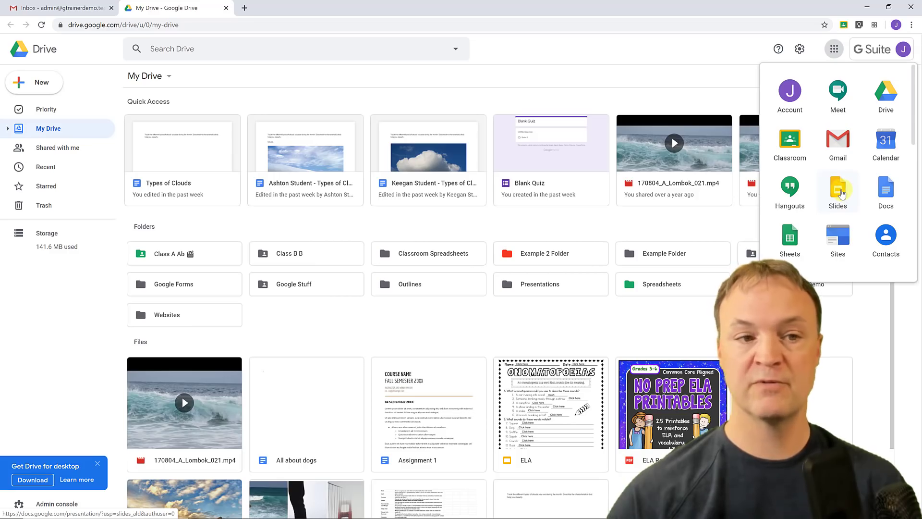
left_click(841, 192)
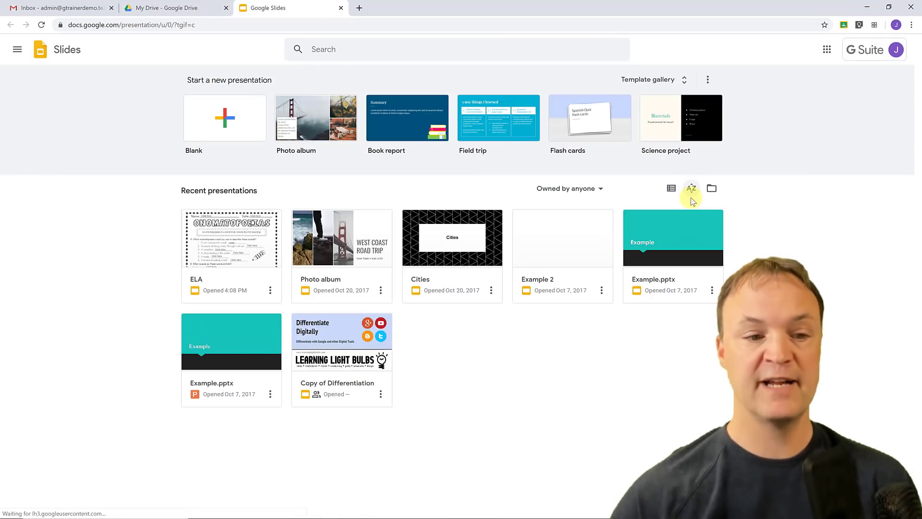
left_click(235, 137)
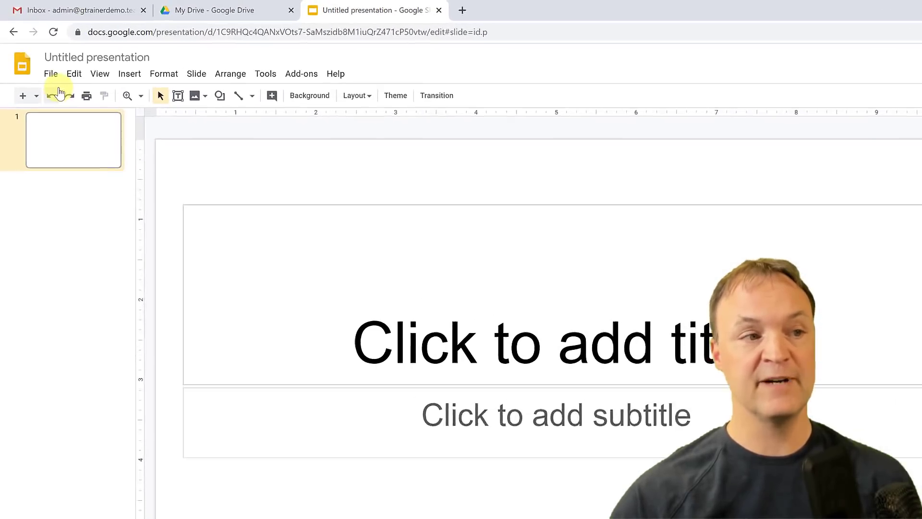
Set the presentation's page size to a custom 8.5 × 11 inches and dismiss the theme suggestions.
left_click(58, 84)
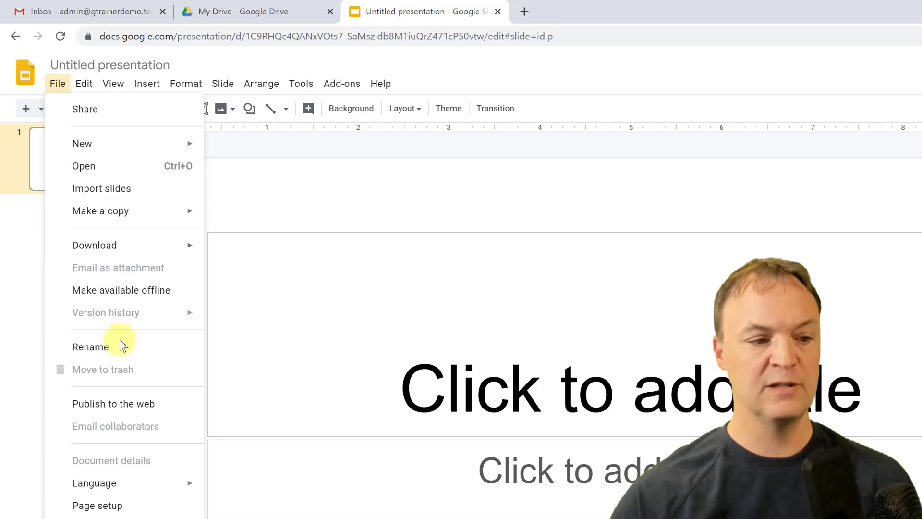
left_click(119, 507)
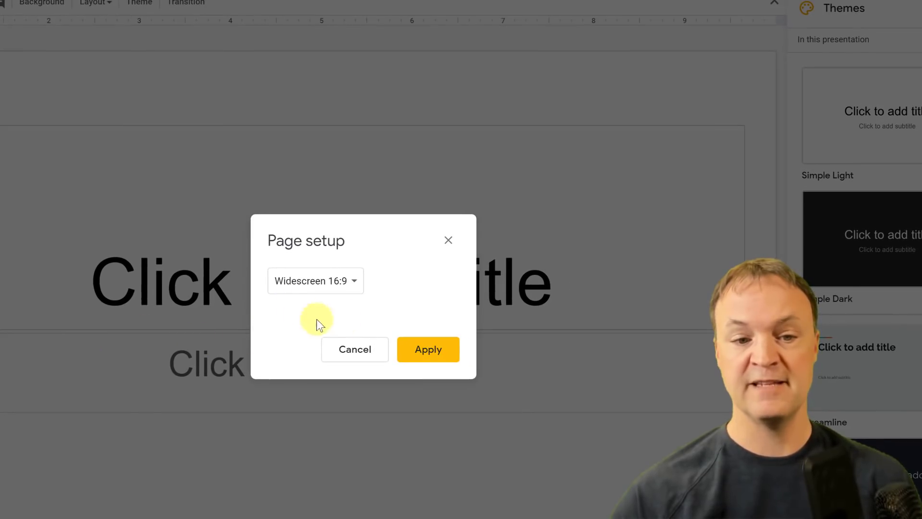
left_click(325, 288)
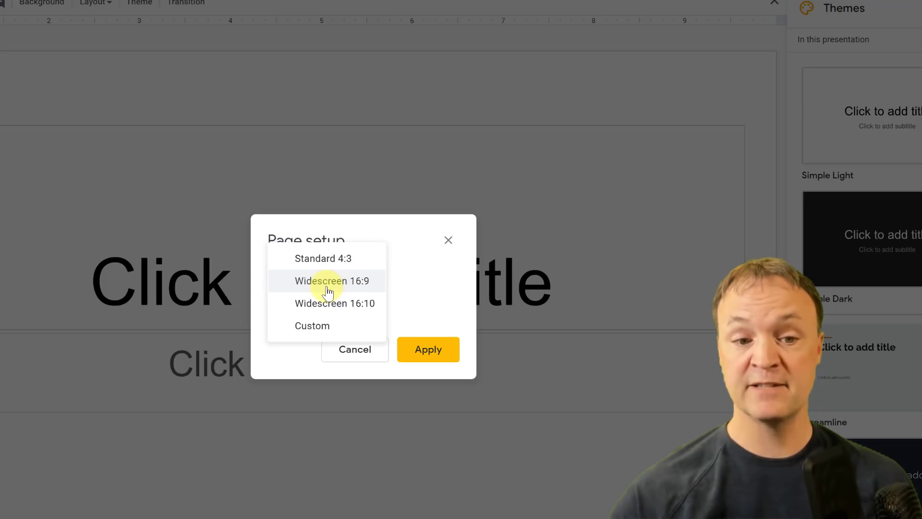
left_click(313, 326)
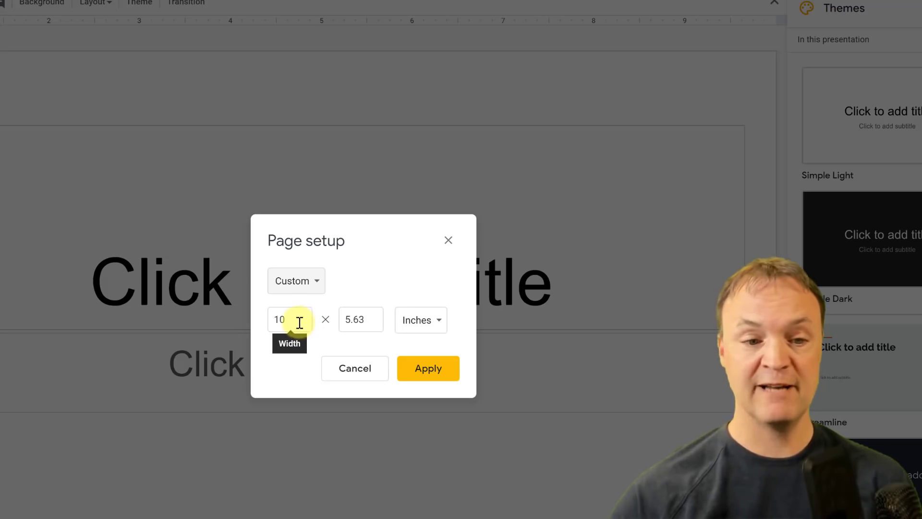
left_click_drag(299, 322, 210, 310)
type("8")
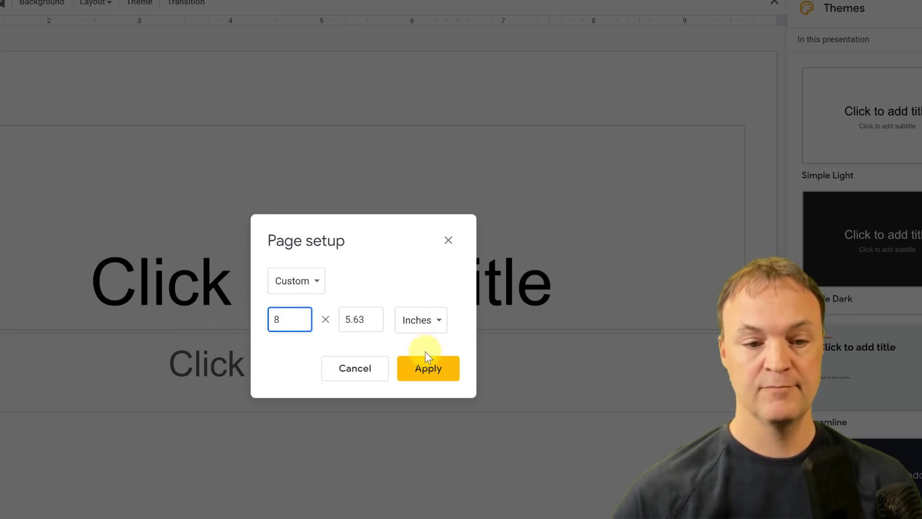
type(".5")
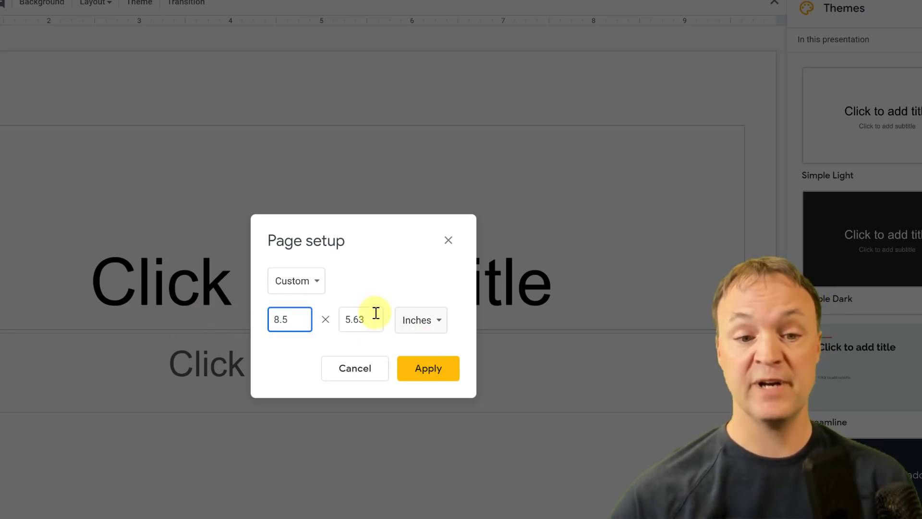
key("Tab")
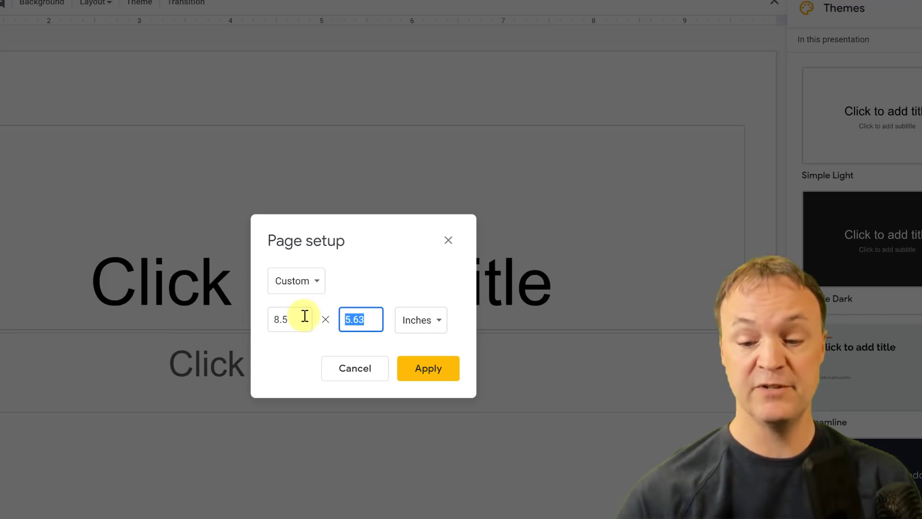
type("11")
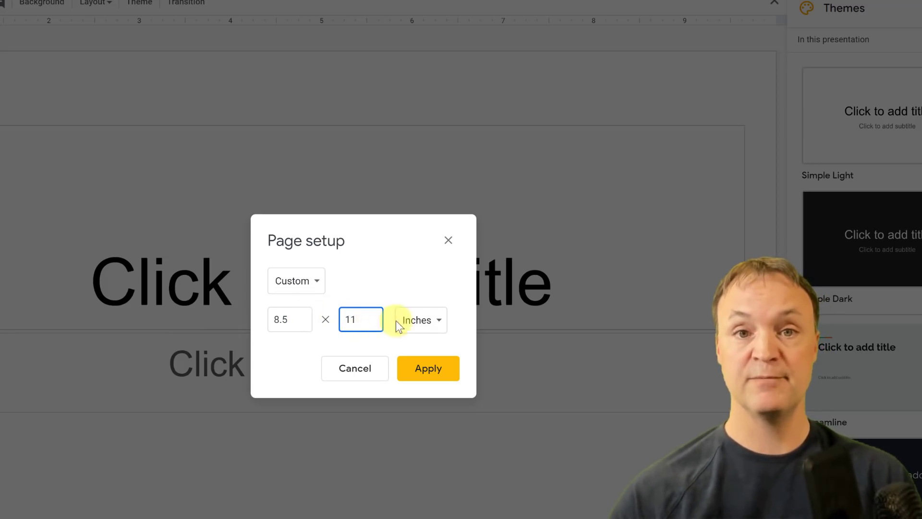
left_click(434, 380)
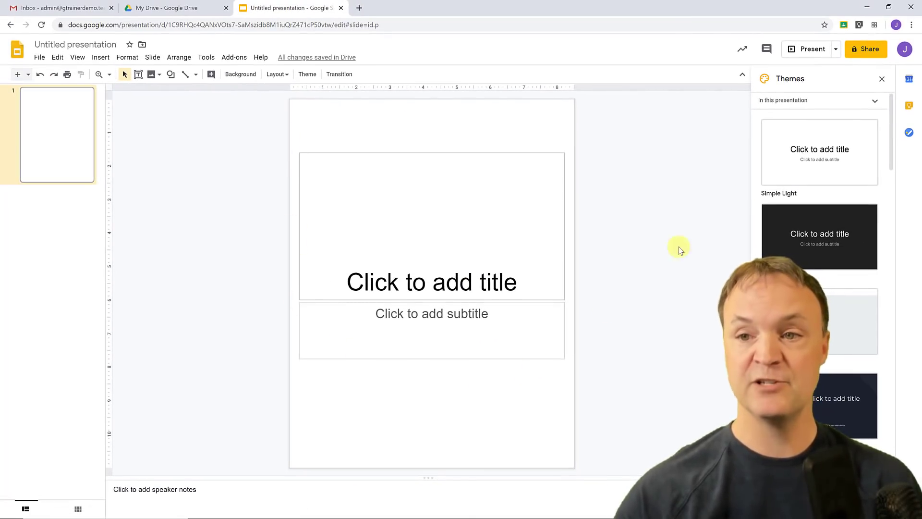
left_click(882, 79)
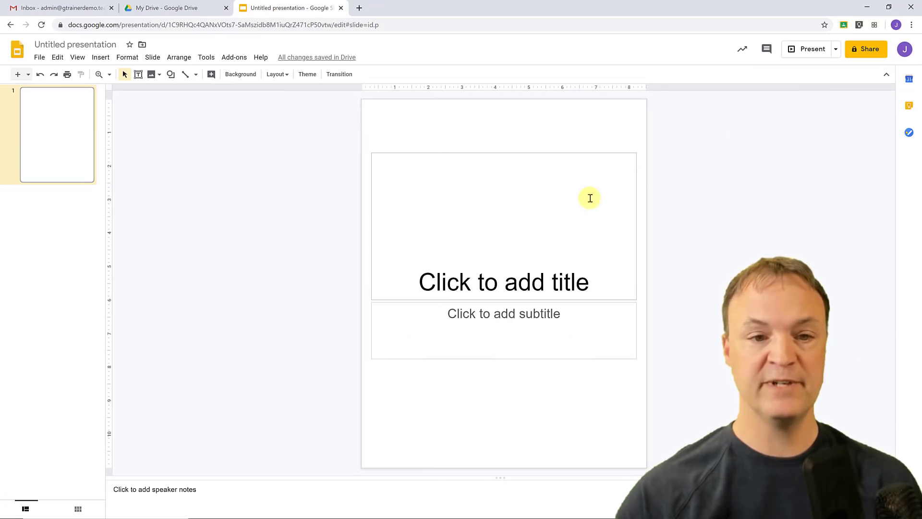
Delete the title and subtitle placeholders from the blank slide.
left_click(401, 154)
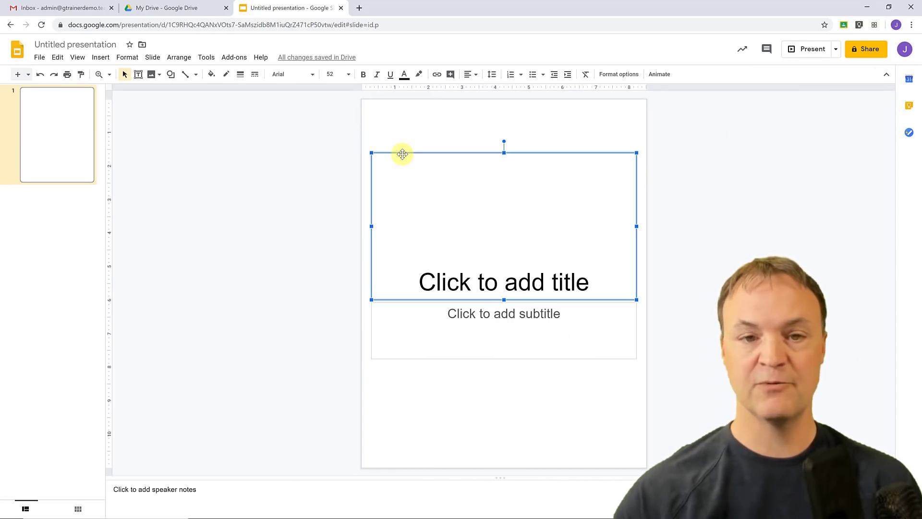
key("Delete")
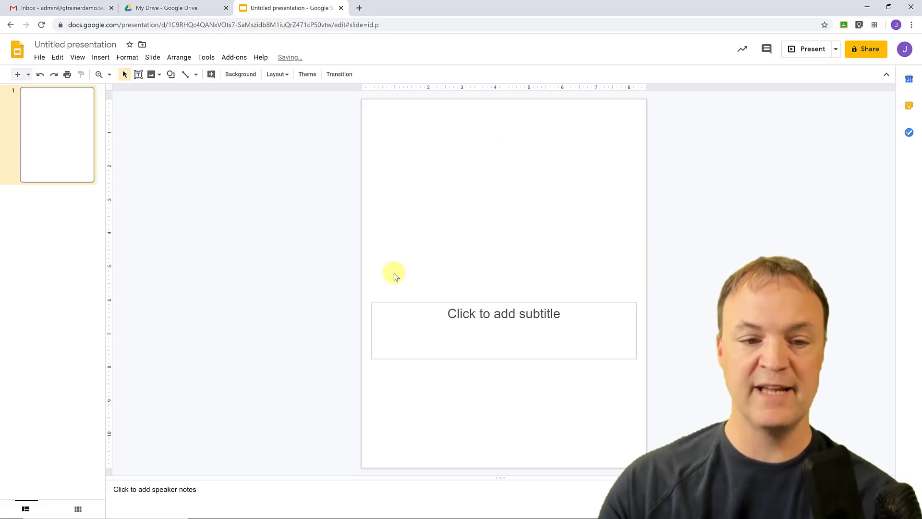
left_click(395, 306)
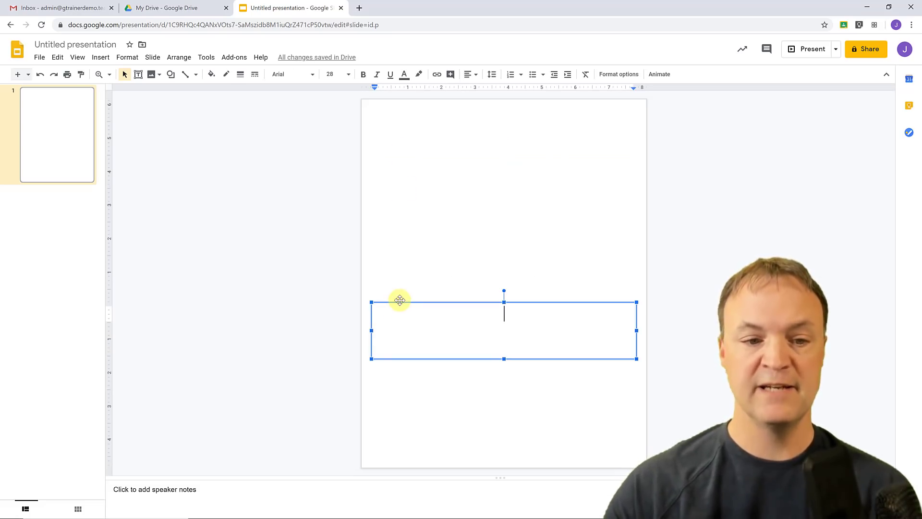
left_click(399, 302)
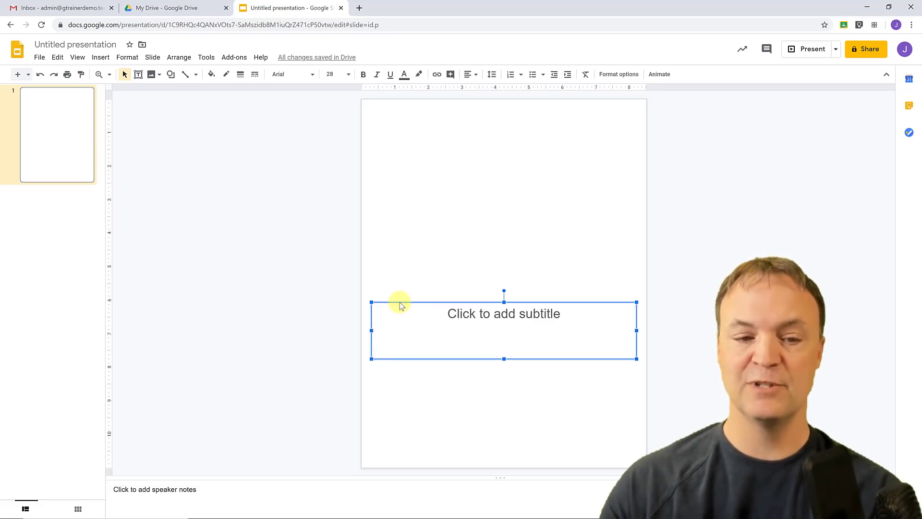
key("Delete")
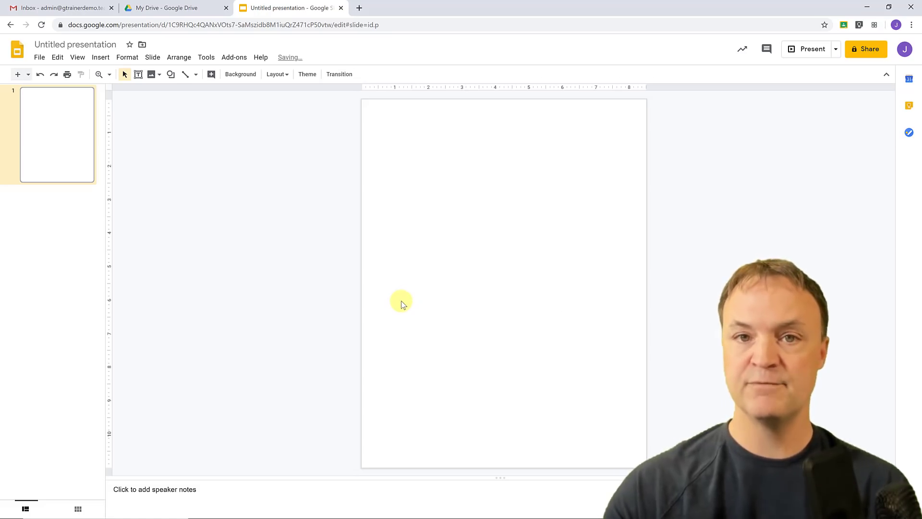
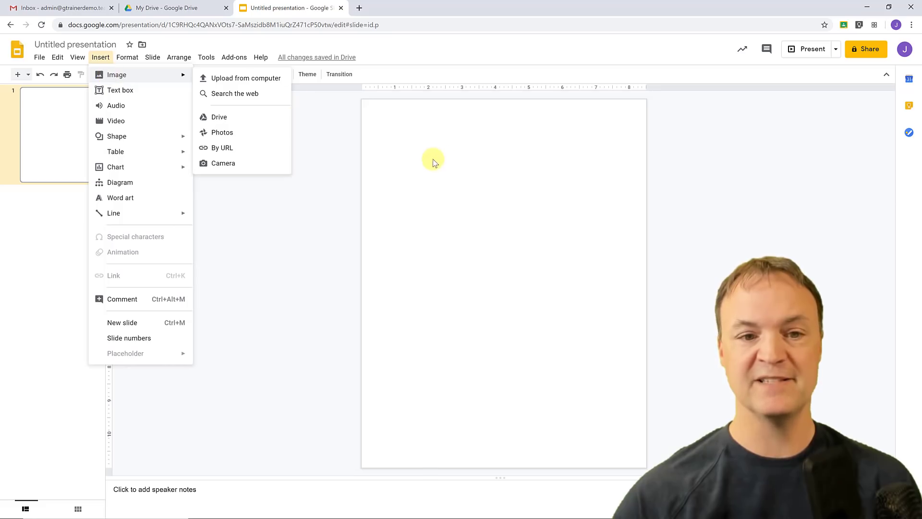
Set the slide's background to the uploaded image ela2 from the Captures folder.
left_click(436, 166)
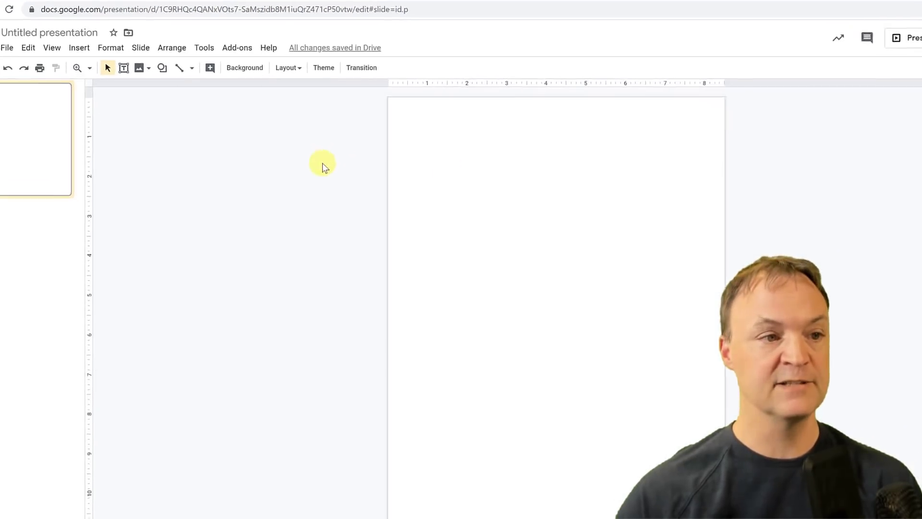
left_click(260, 60)
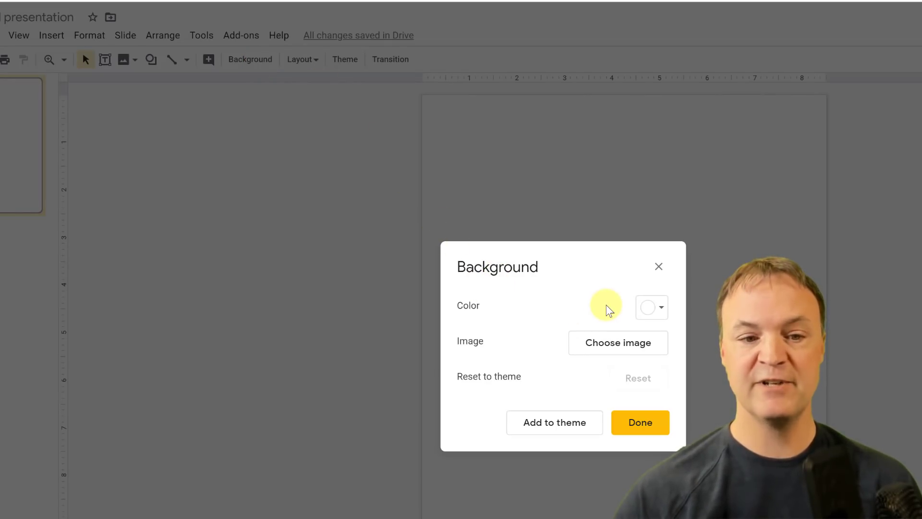
left_click(625, 349)
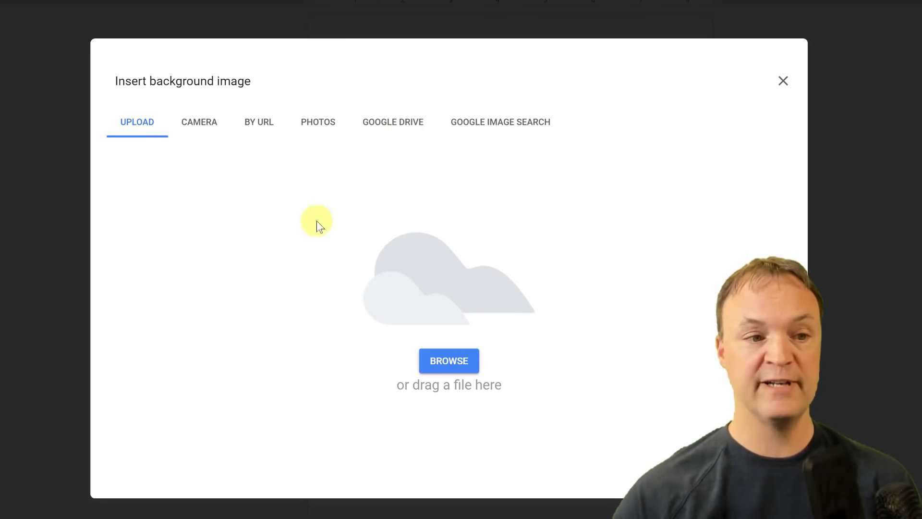
left_click(445, 364)
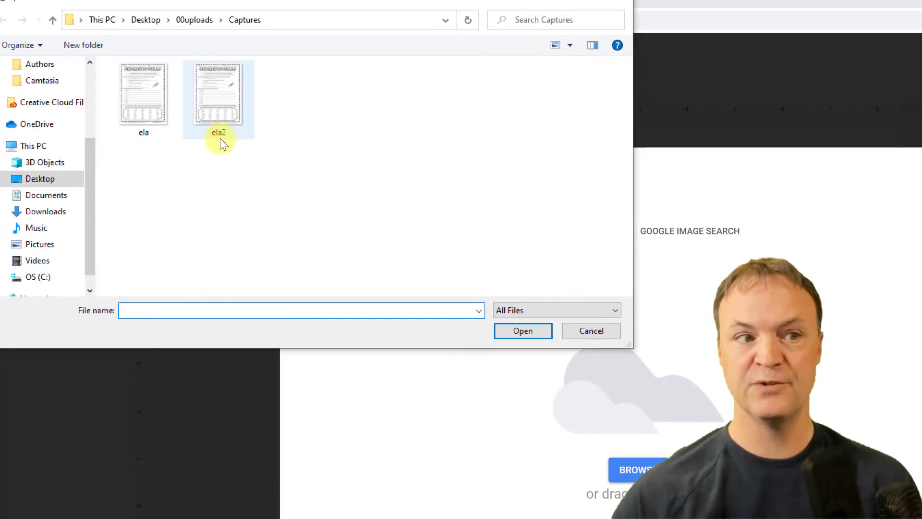
left_click(222, 105)
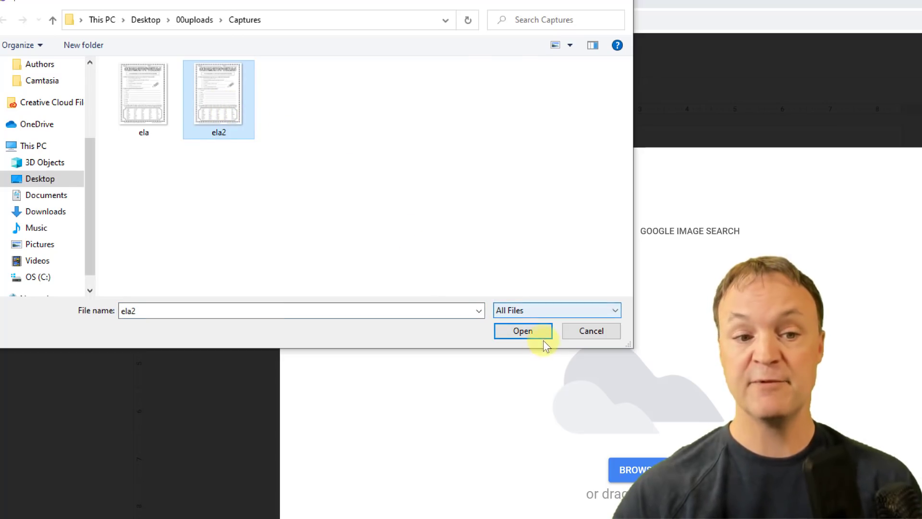
left_click(534, 329)
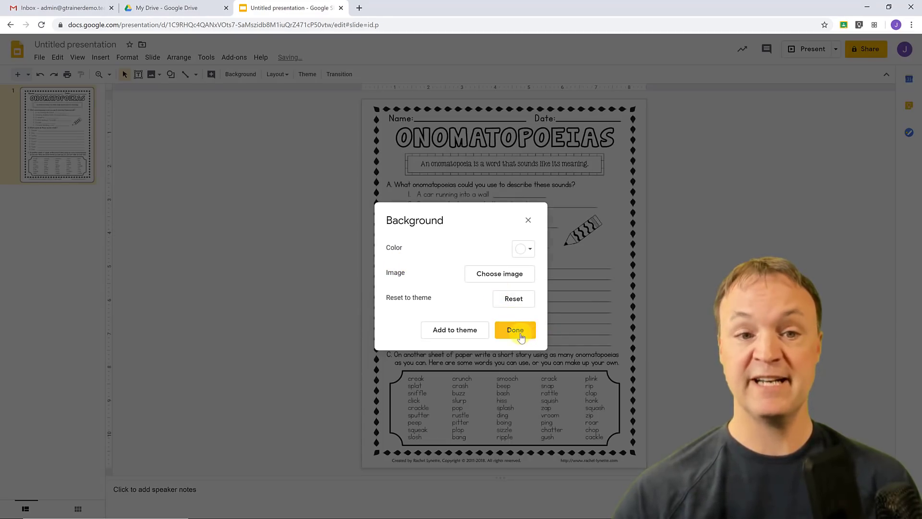
left_click(514, 330)
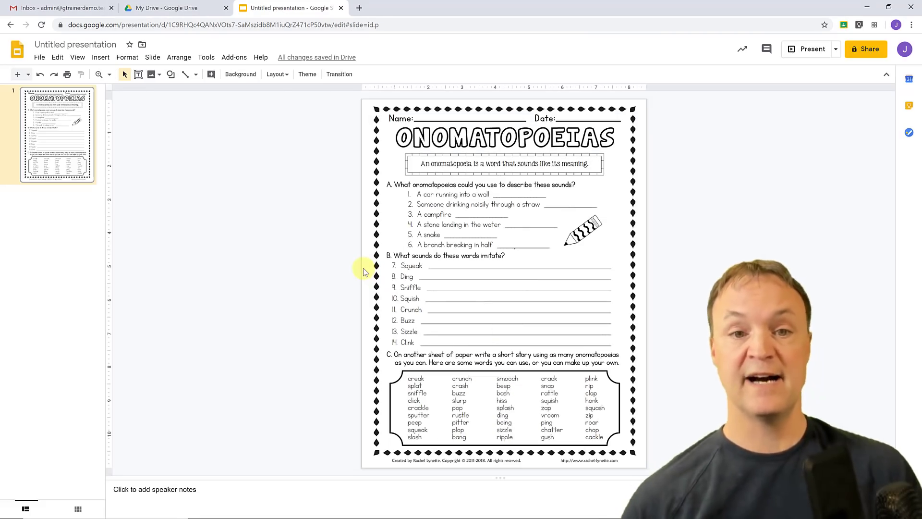
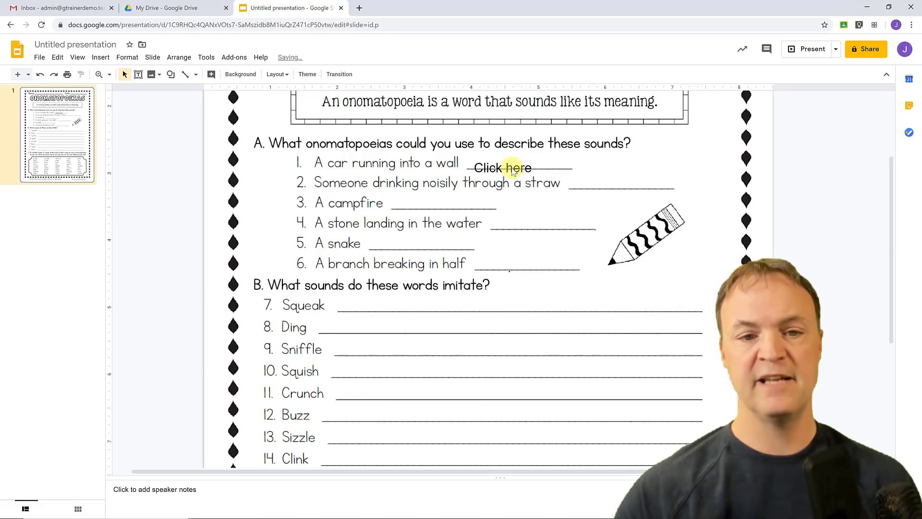
Move the "Click here" text box up slightly so its text sits on question 1's answer line.
left_click_drag(506, 157, 505, 151)
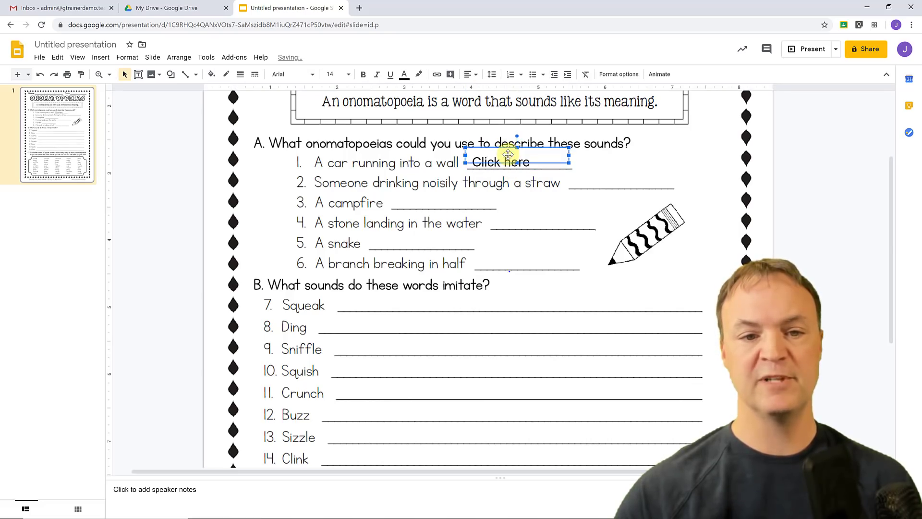
left_click(597, 173)
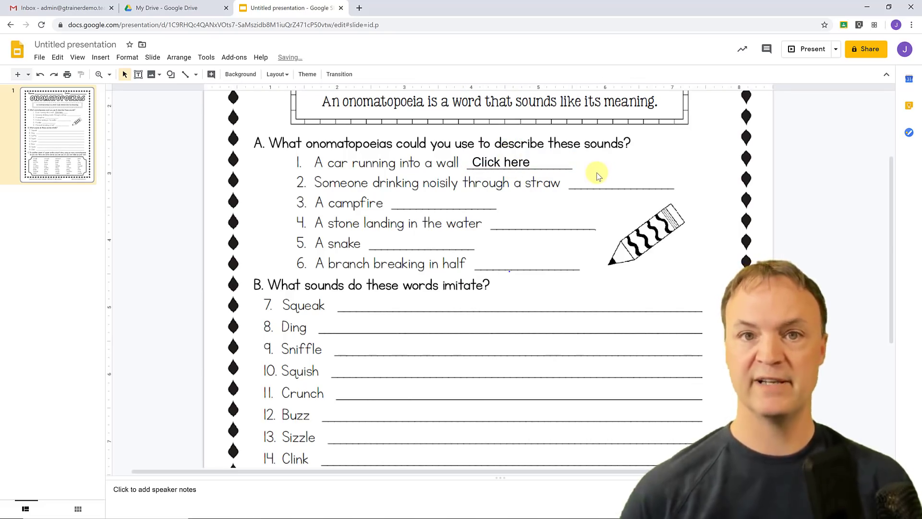
left_click(505, 162)
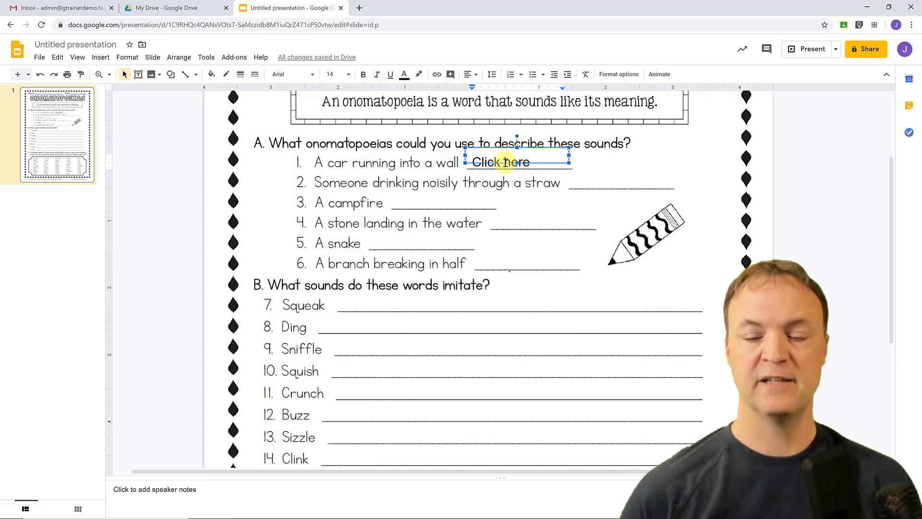
left_click(556, 223)
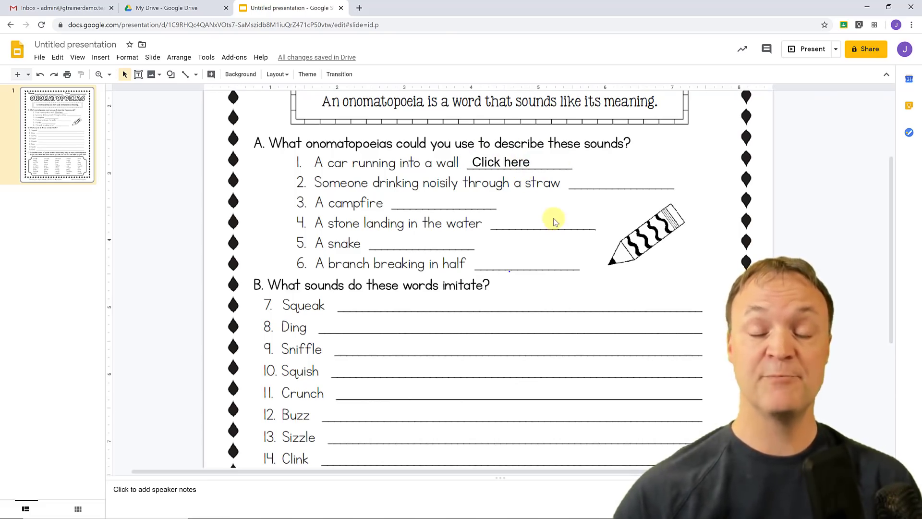
Copy question 1's "Click here" text box and place pasted copies on the answer lines of questions 2, 3 and 4.
left_click(513, 164)
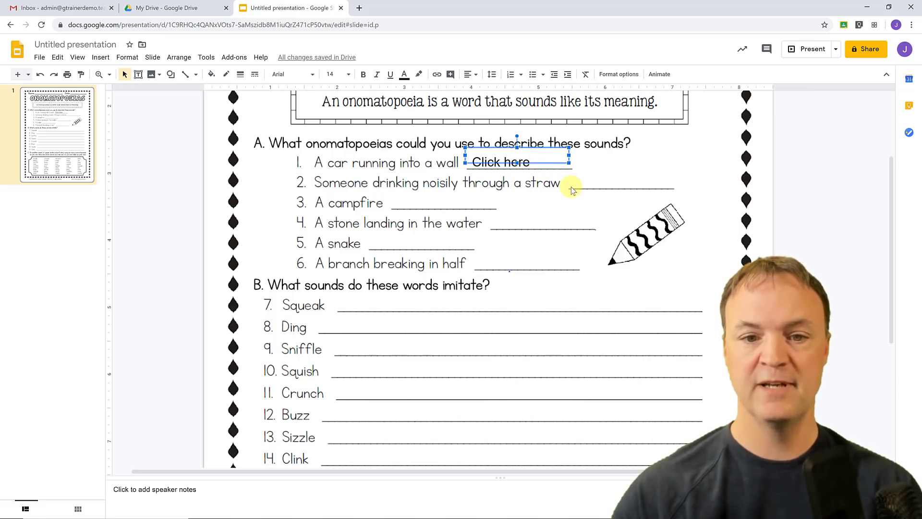
left_click(579, 206)
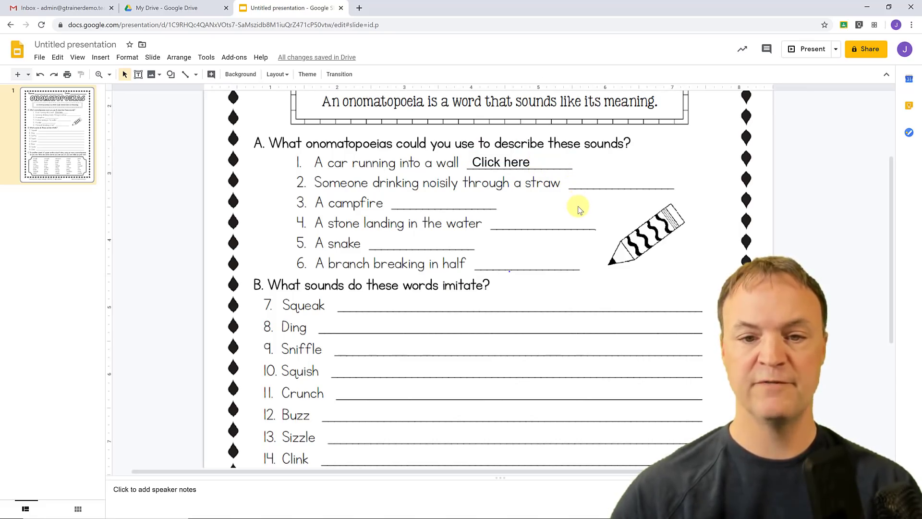
key("ctrl+v")
left_click_drag(548, 173, 641, 186)
left_click(590, 211)
key("ctrl+v")
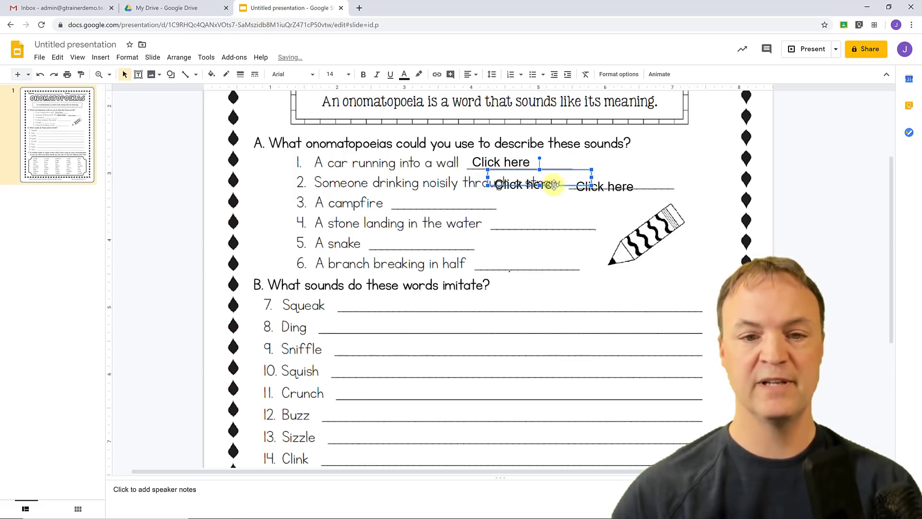
left_click_drag(552, 187, 460, 208)
left_click(478, 239)
key("ctrl+v")
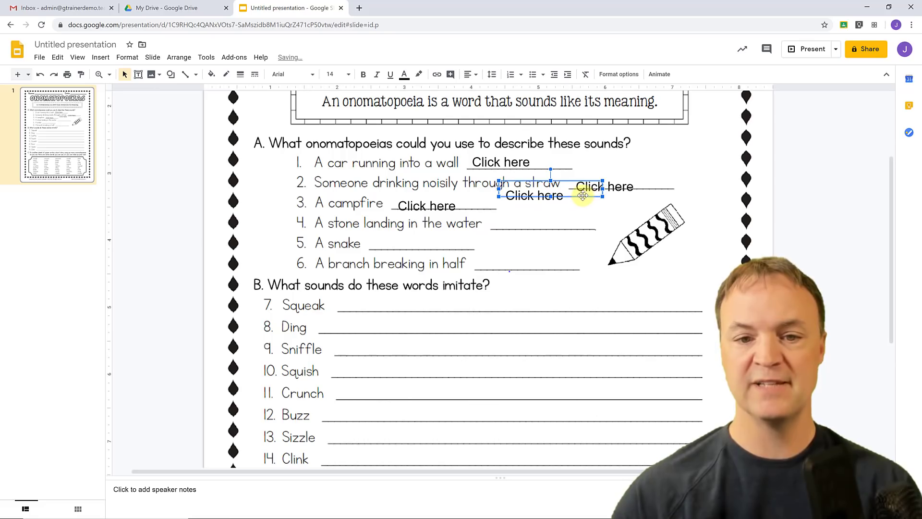
left_click_drag(581, 197, 573, 229)
Paste another "Click here" box, and move question 4's box onto the Squeak line of question 7, widening it to span the line.
left_click(387, 306)
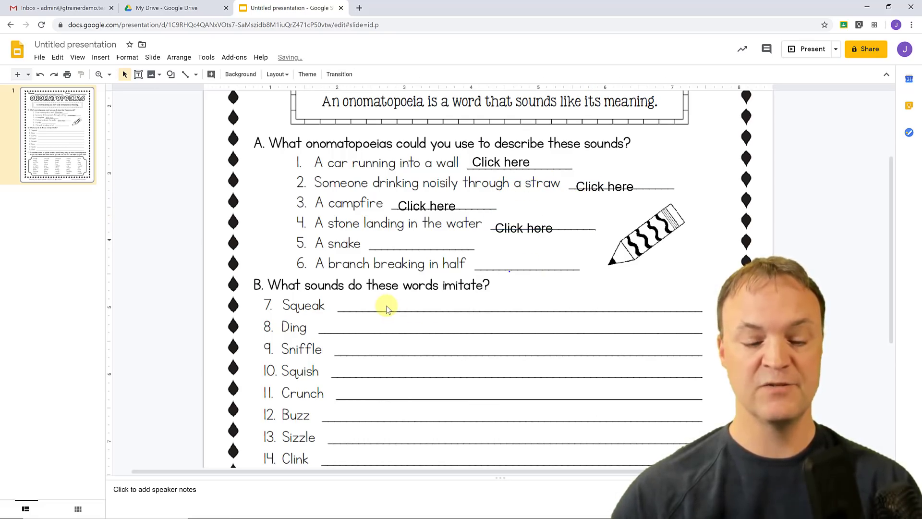
key("ctrl+v")
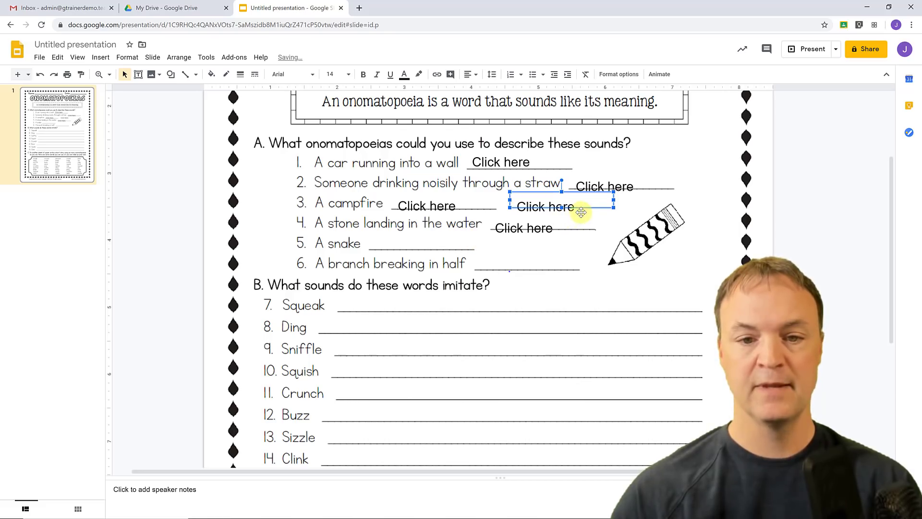
left_click(457, 296)
left_click(553, 224)
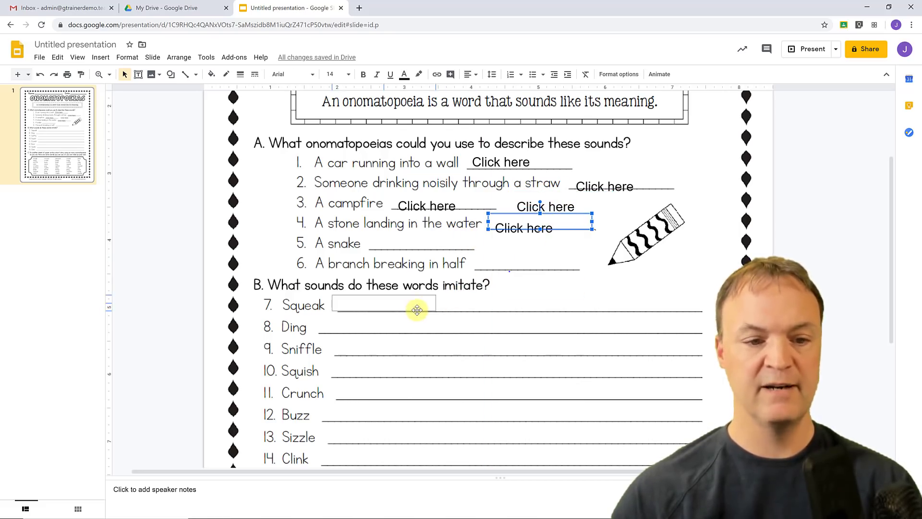
left_click_drag(418, 309, 699, 302)
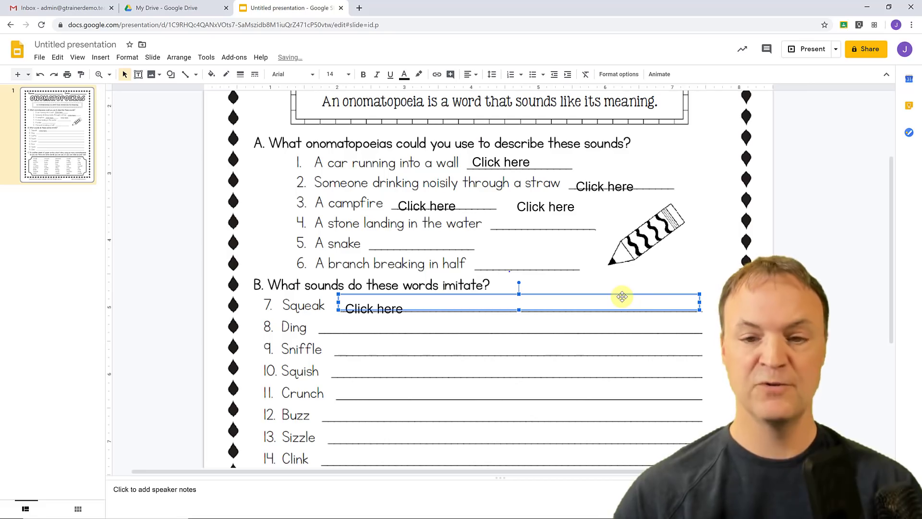
Paste a copy of the wide "Click here" text box and place it on the Ding line of question 8.
left_click(497, 344)
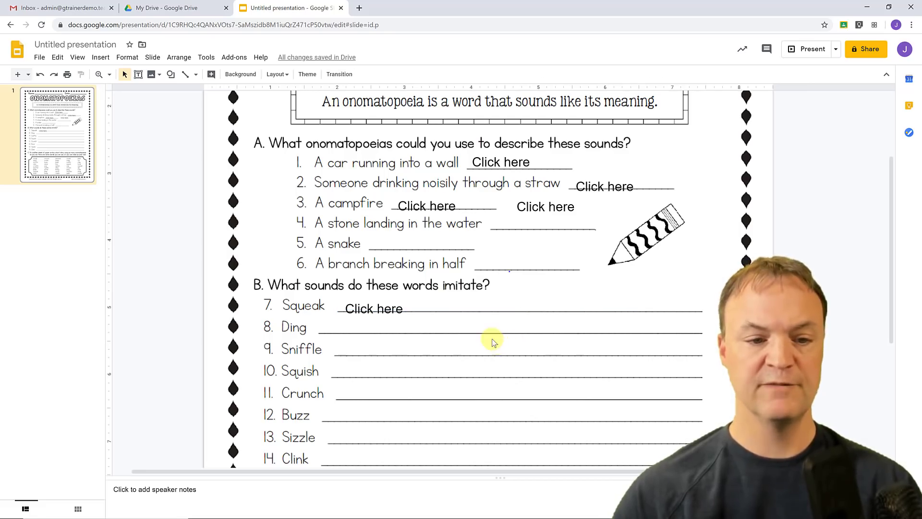
key("ctrl+v")
left_click_drag(486, 320, 508, 336)
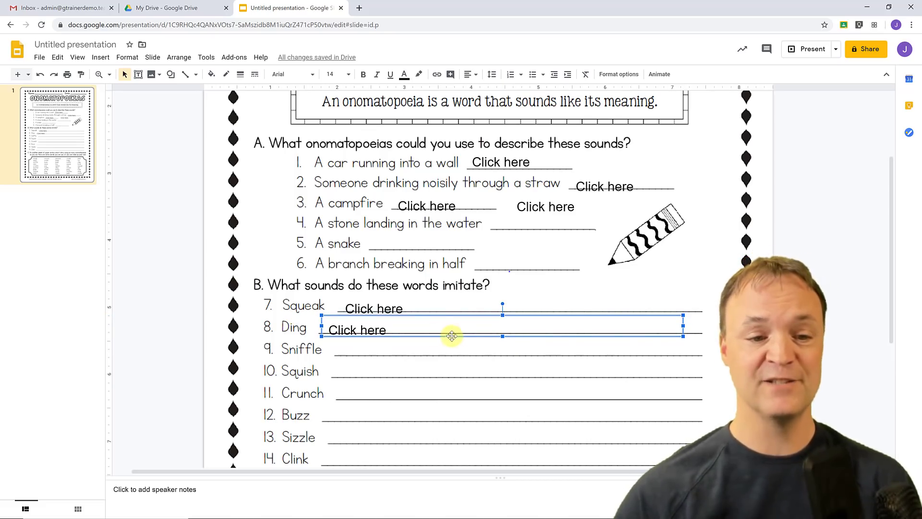
Set the font size of the "Click here" text on question 8's line to 10.
left_click(387, 329)
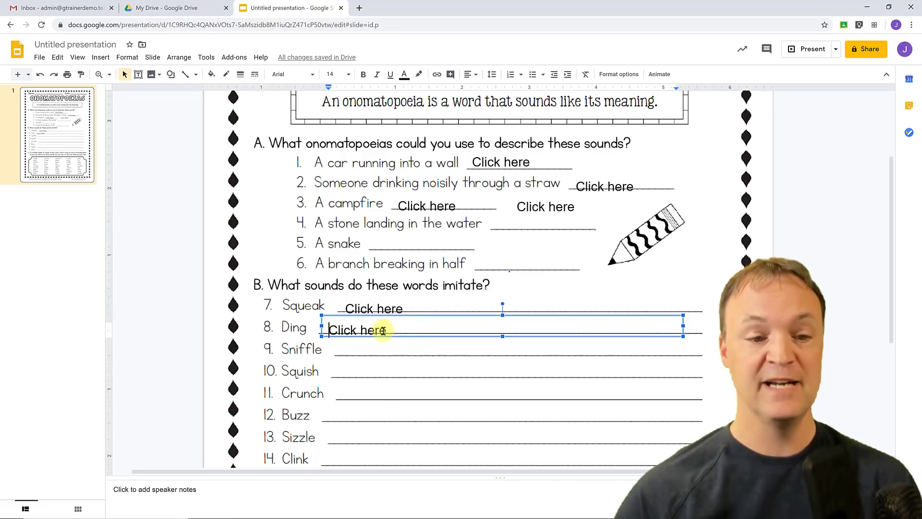
left_click_drag(386, 330, 328, 329)
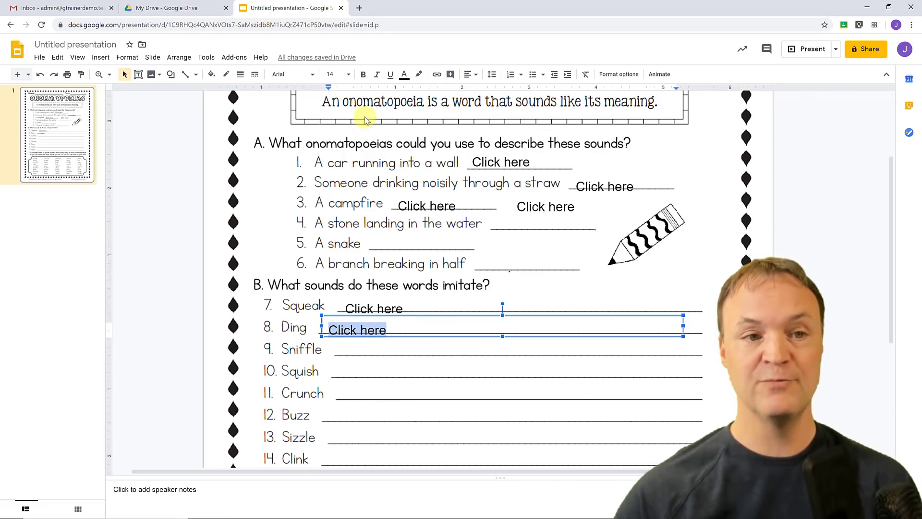
left_click(349, 74)
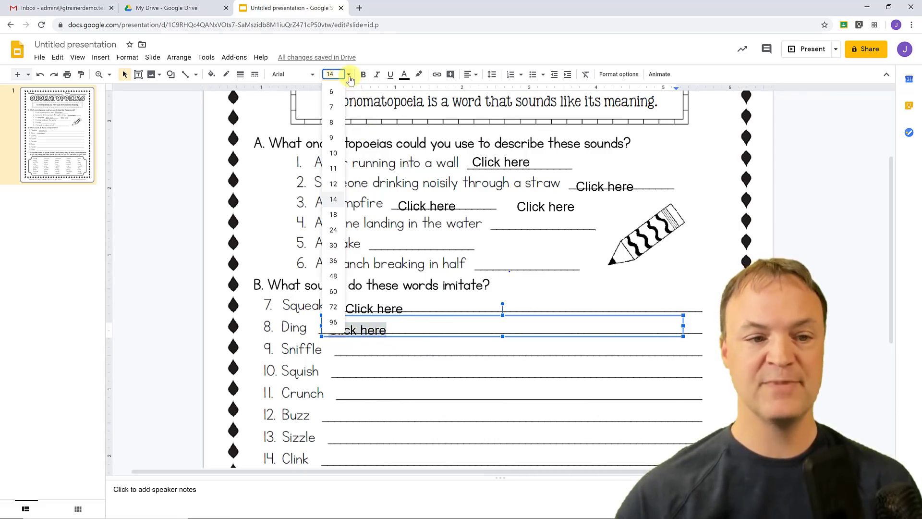
left_click(333, 154)
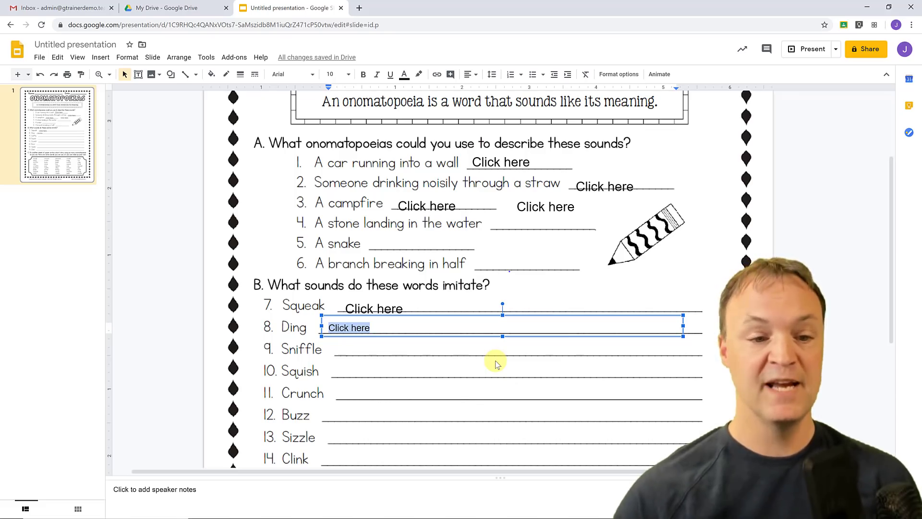
left_click(445, 373)
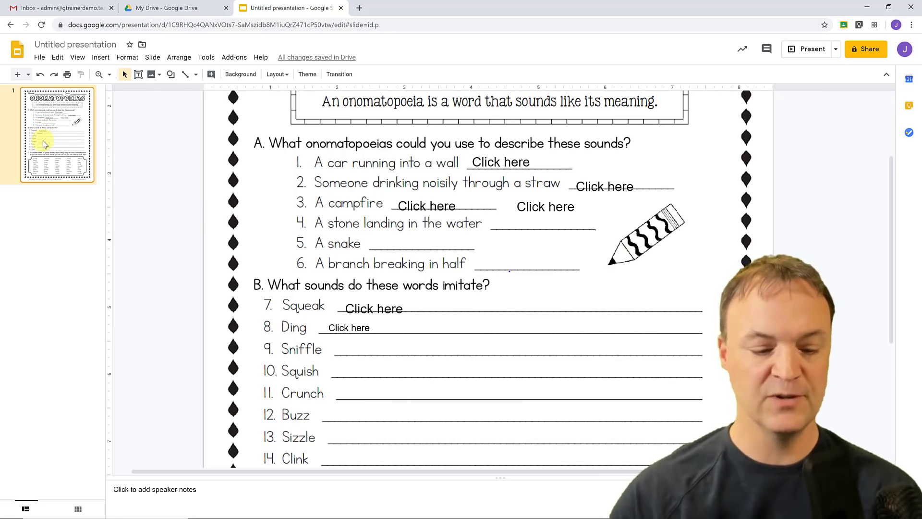
Paste a copy of the worksheet slide below the first slide.
left_click(63, 237)
key("ctrl+v")
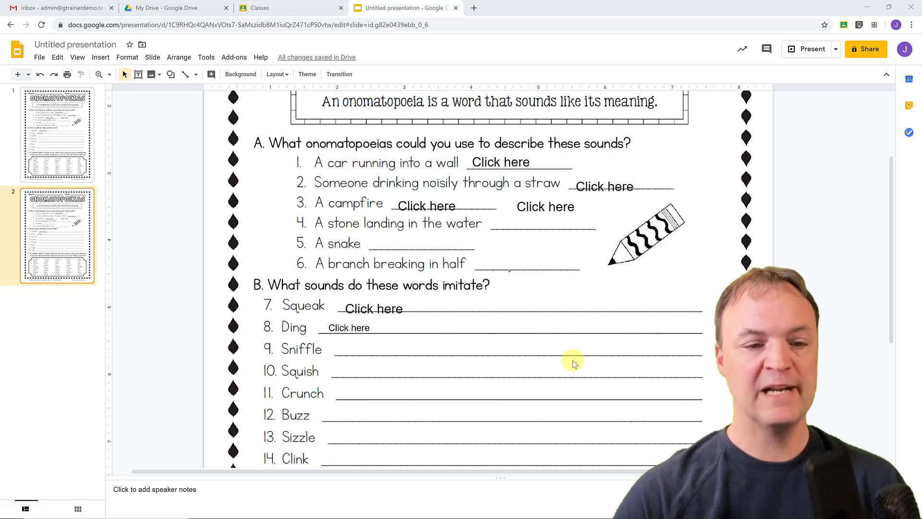
Replace the "Click here" text on the Squeak line of question 7 on the second slide with "Typing".
left_click(382, 308)
double_click(390, 307)
left_click_drag(357, 304, 340, 303)
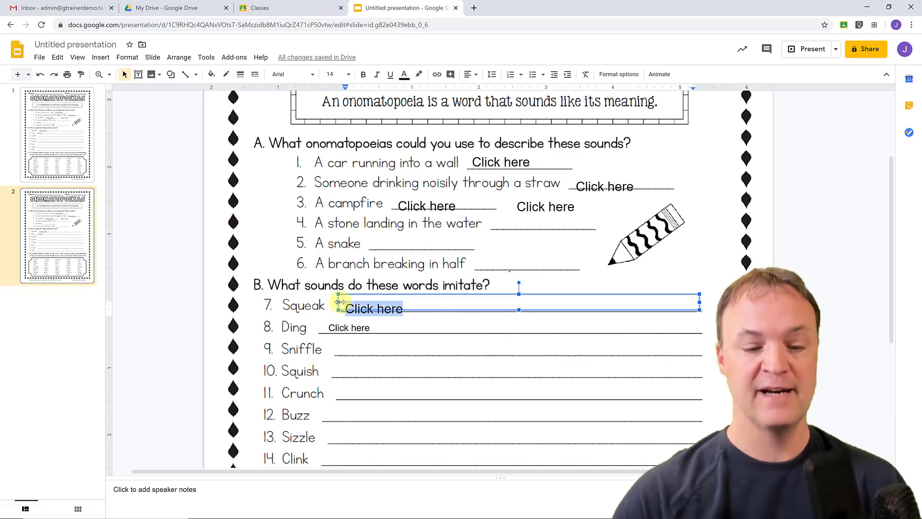
type("Typeing")
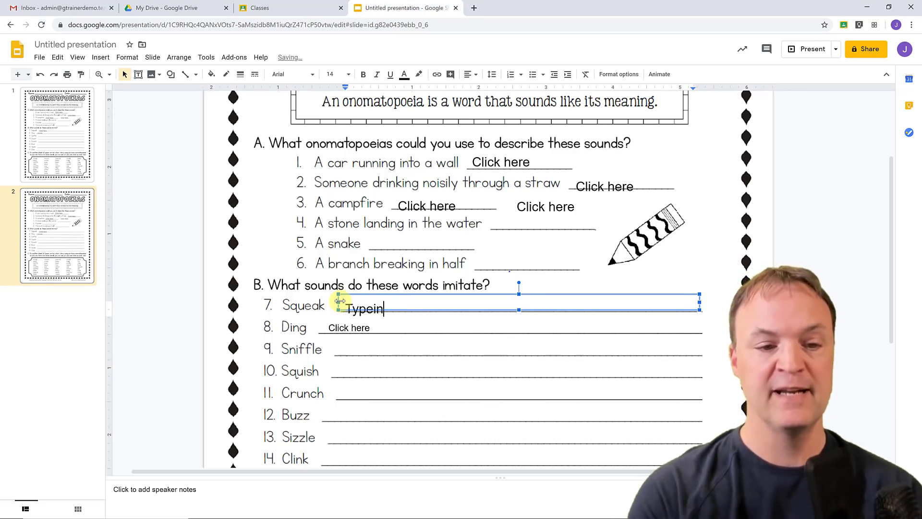
key("BackSpace")
key("BackSpace")
key("BackSpace")
key("BackSpace")
key("BackSpace")
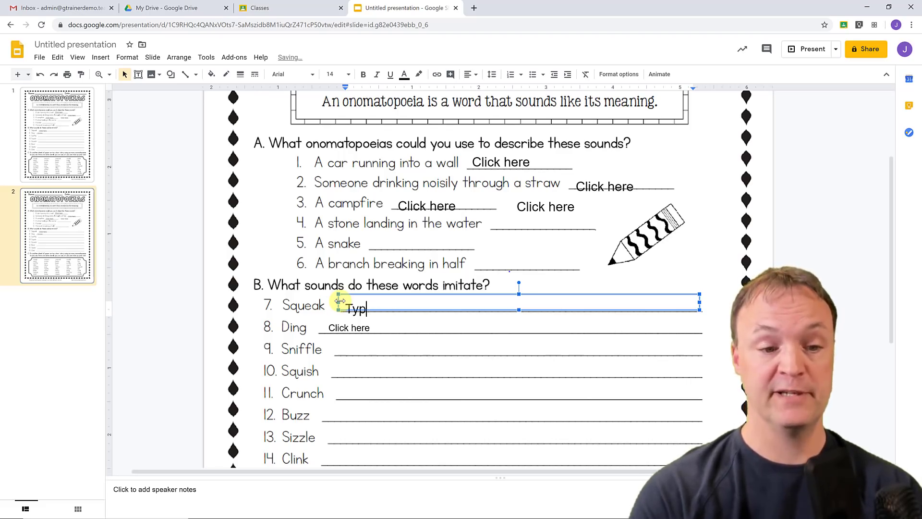
type("ing")
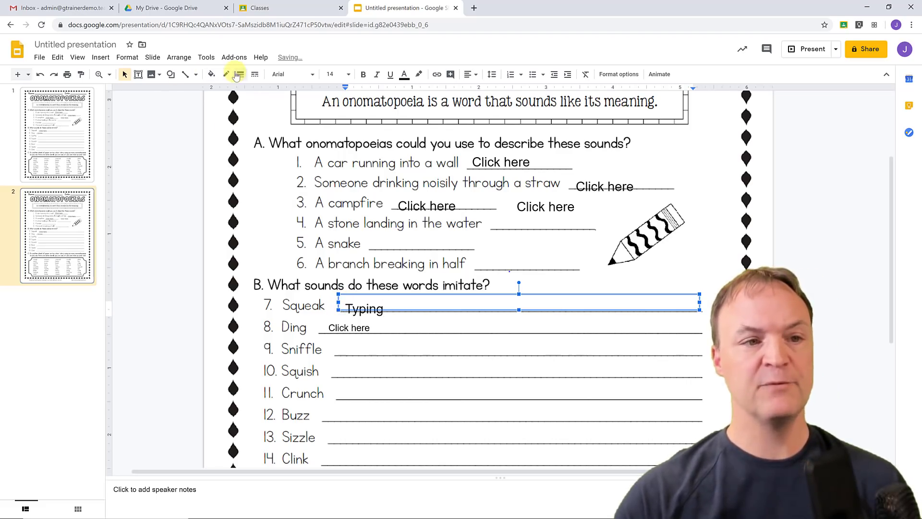
Change the text color to red and add "SPell" after "Typing" on question 7's line.
left_click(404, 75)
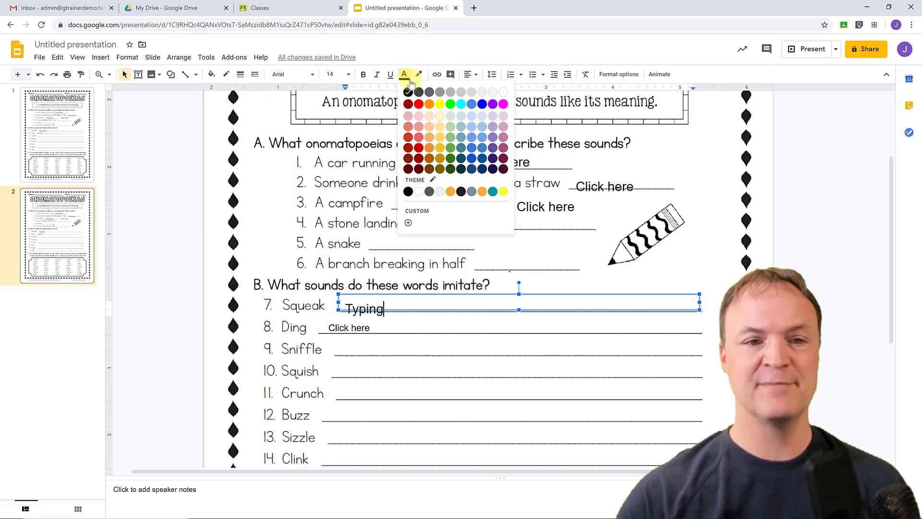
left_click(408, 104)
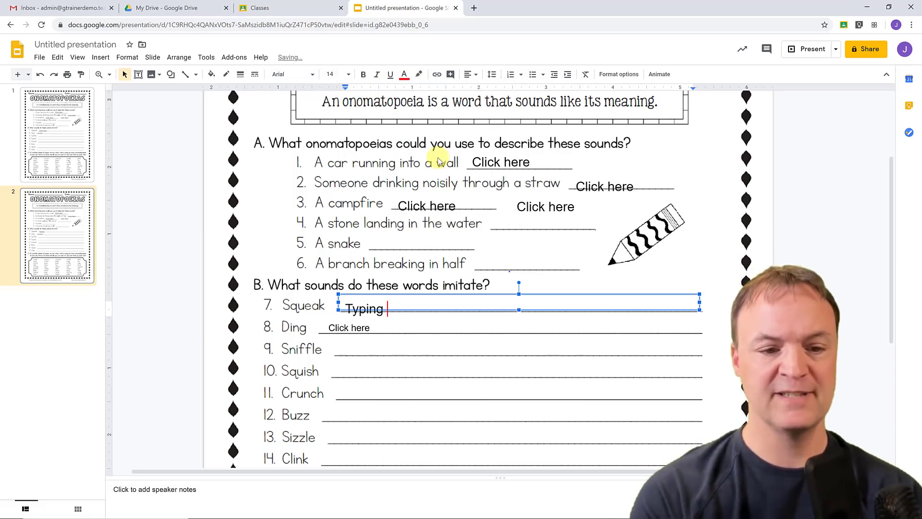
type("SPell")
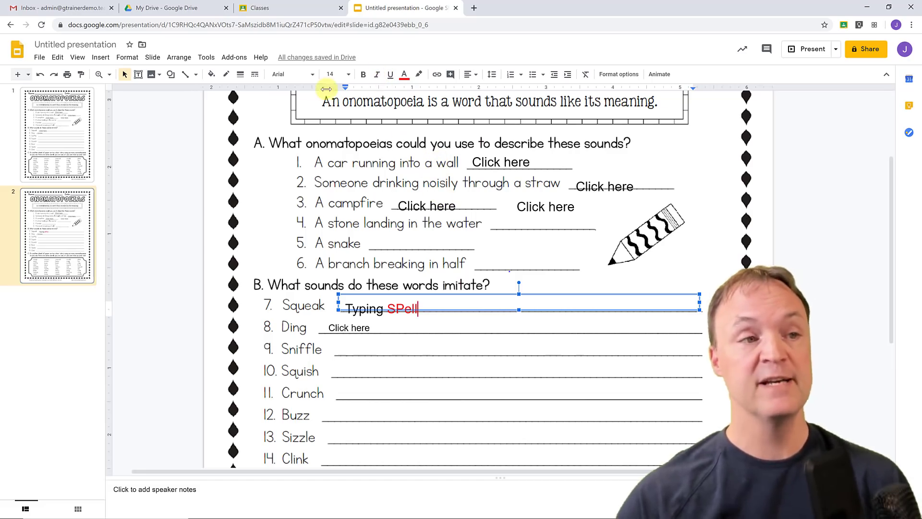
Switch to Google Classroom and open the classwork of the Teacher's Tech Demo class.
left_click(185, 10)
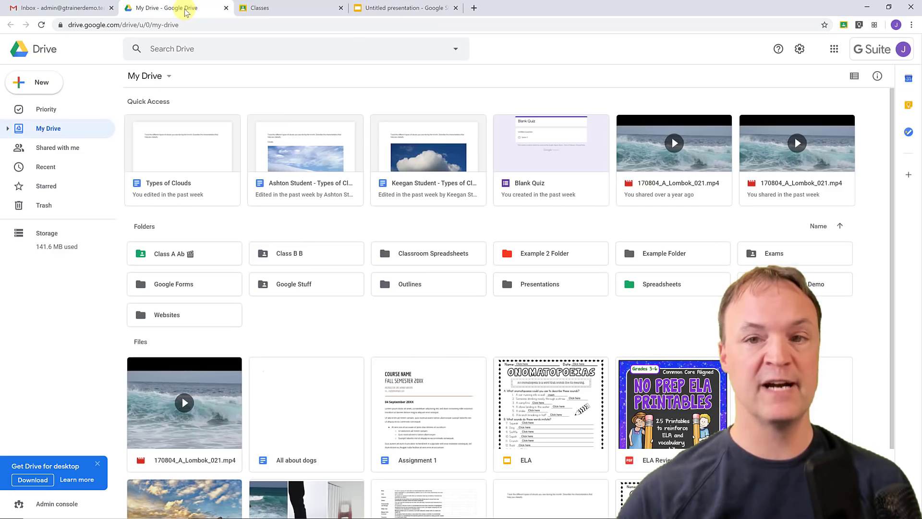
left_click(834, 50)
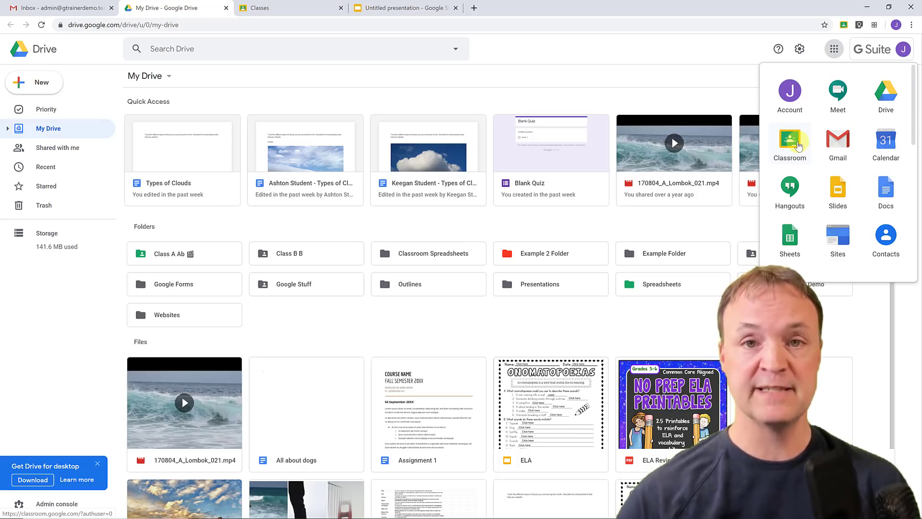
left_click(311, 12)
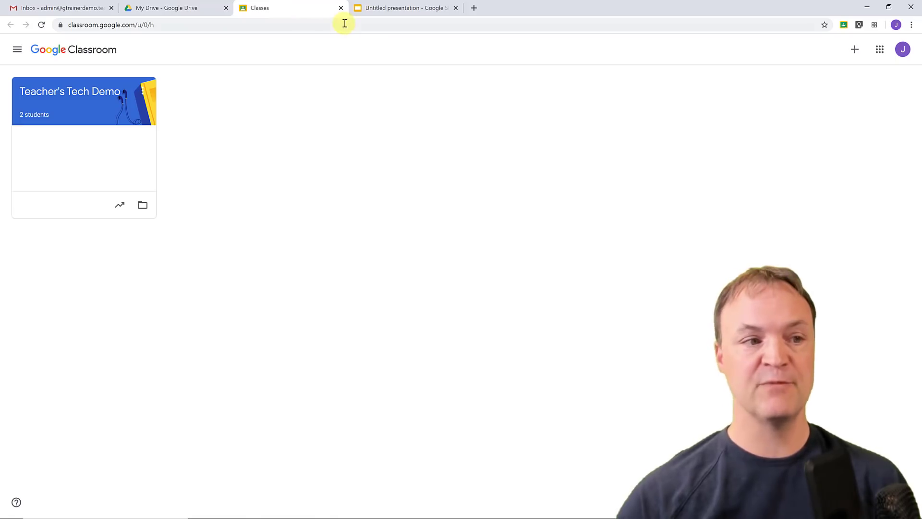
left_click(84, 92)
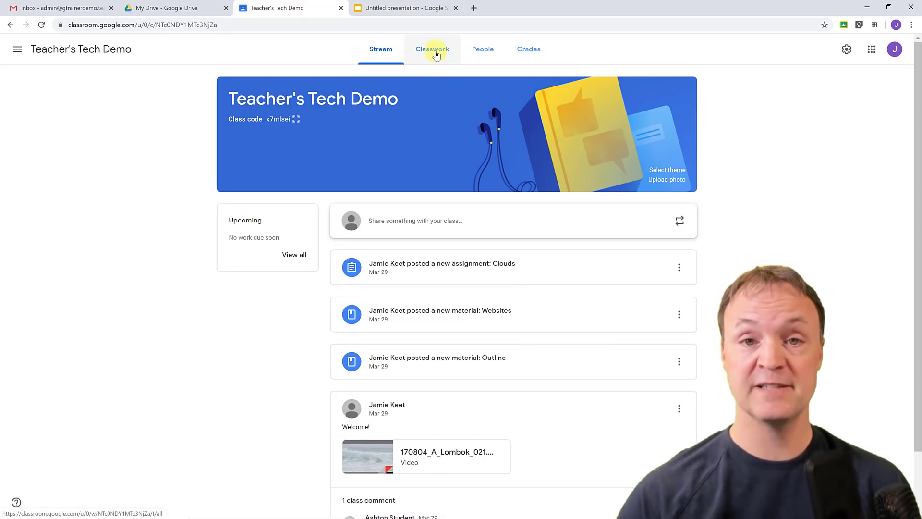
left_click(434, 52)
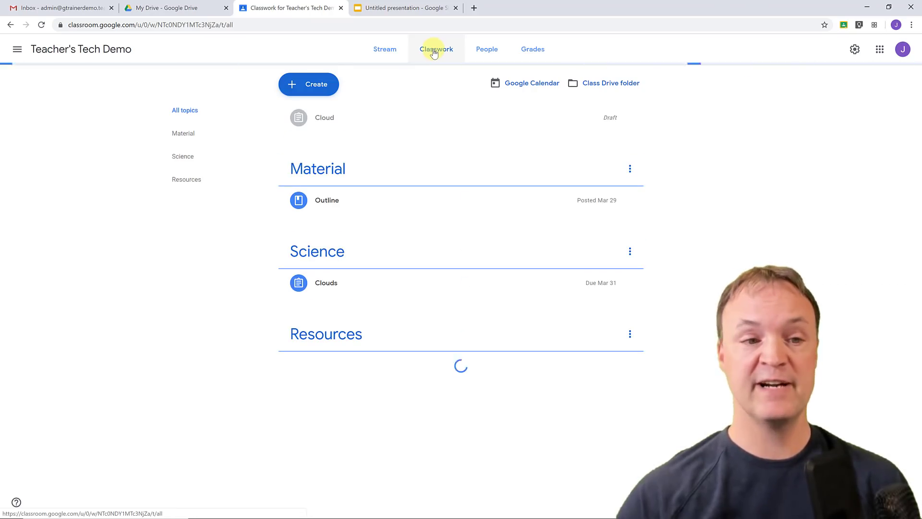
Create a new assignment titled "ELA" with the instructions "info".
left_click(316, 91)
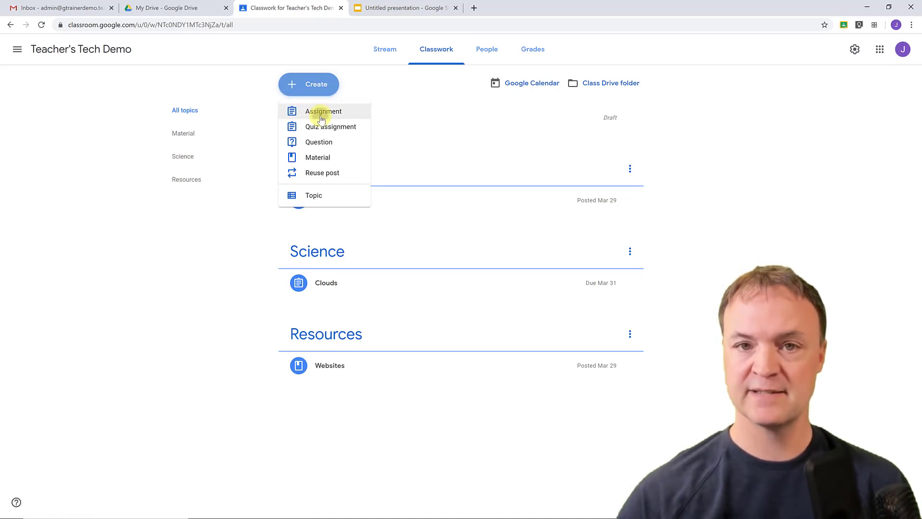
left_click(321, 117)
type("ELA")
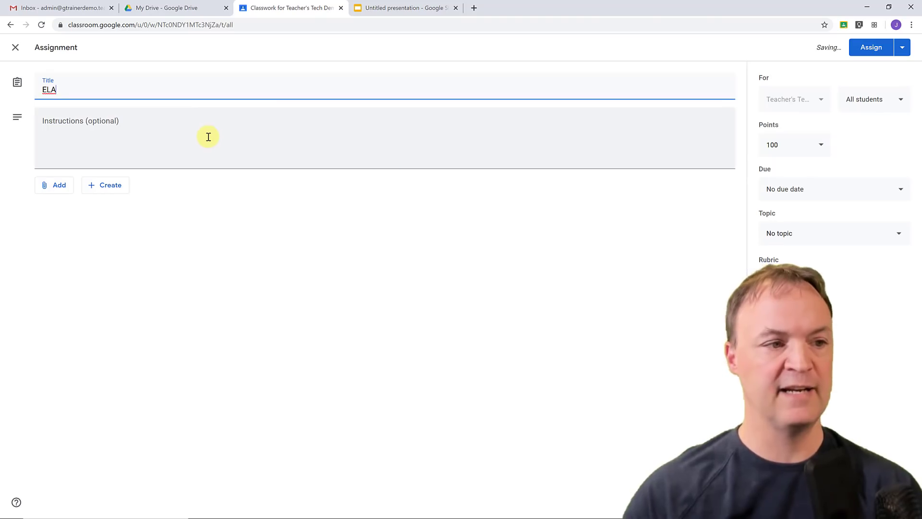
left_click(208, 137)
type("info")
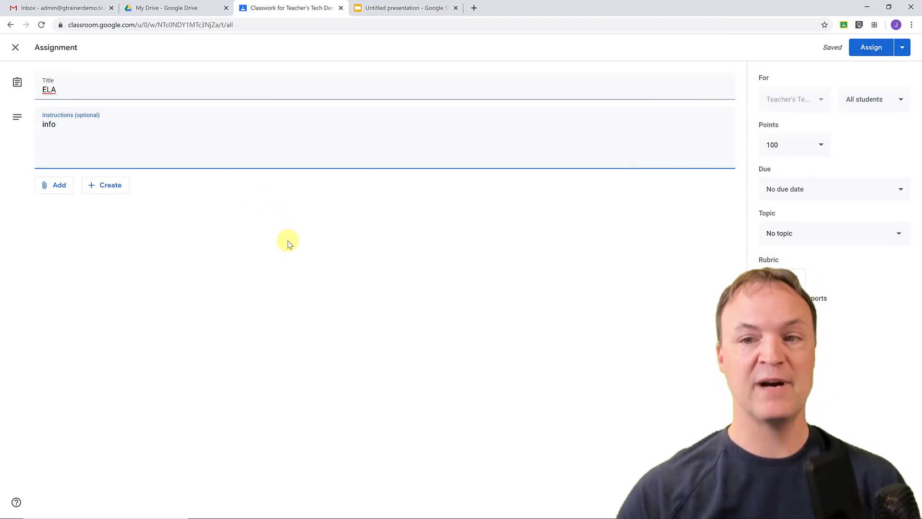
Attach the ELA Google Slides file from Google Drive to the assignment.
left_click(58, 188)
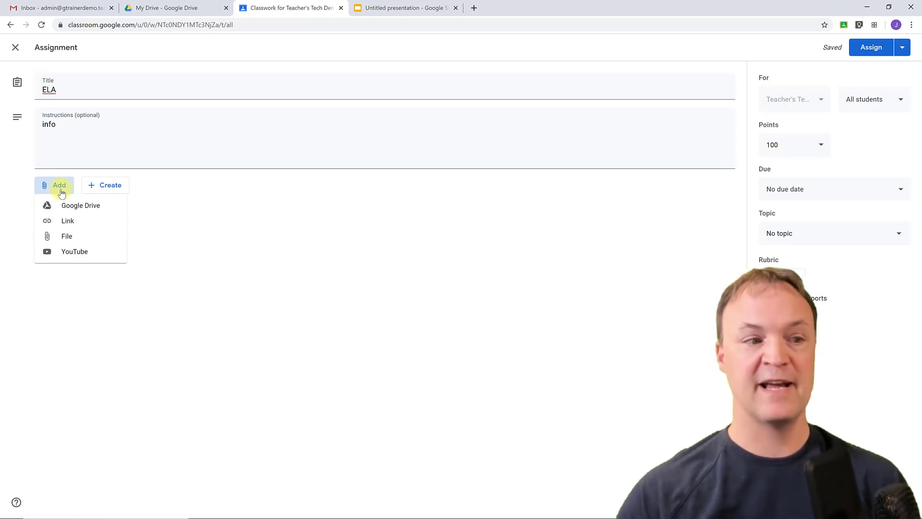
left_click(73, 207)
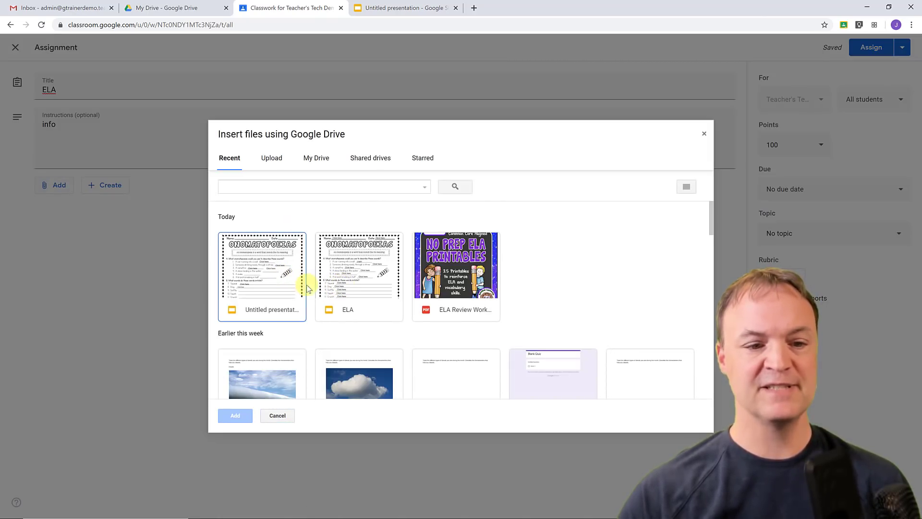
left_click(350, 285)
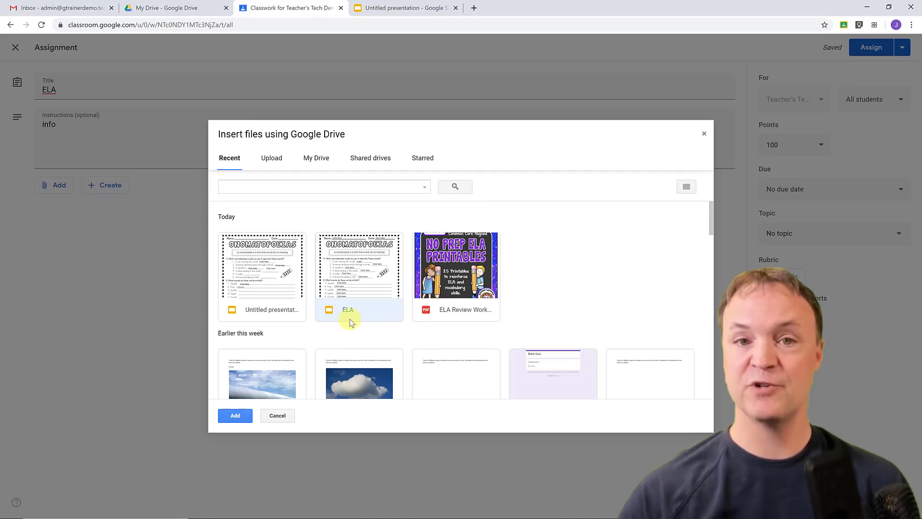
left_click(235, 416)
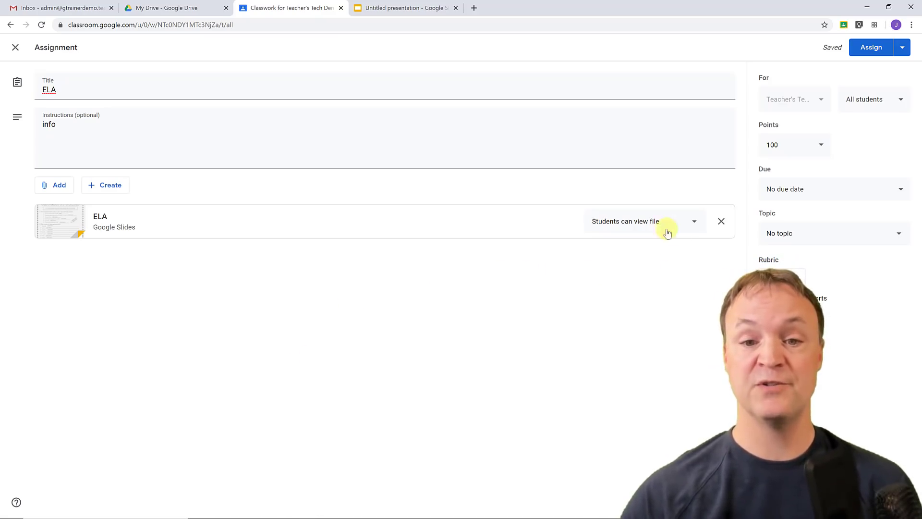
Have a copy of the attached ELA file made for each student and assign the work to the class.
left_click(693, 225)
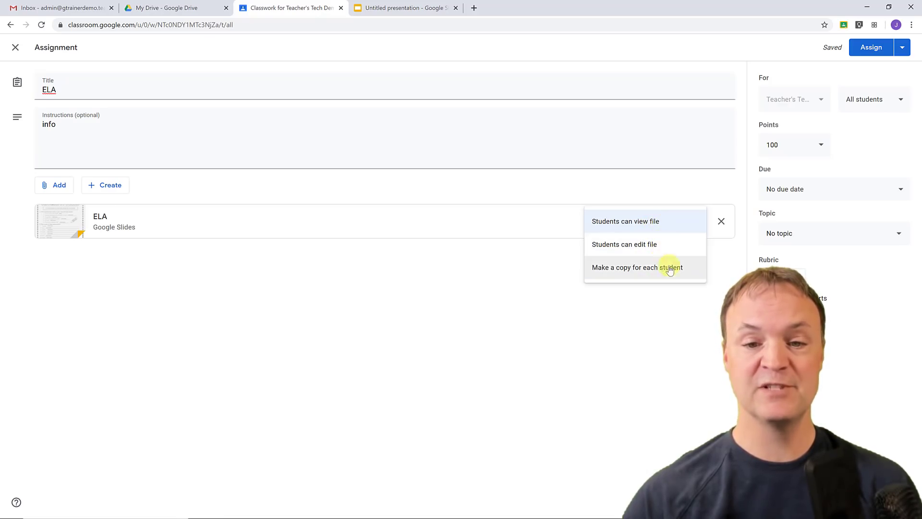
left_click(643, 268)
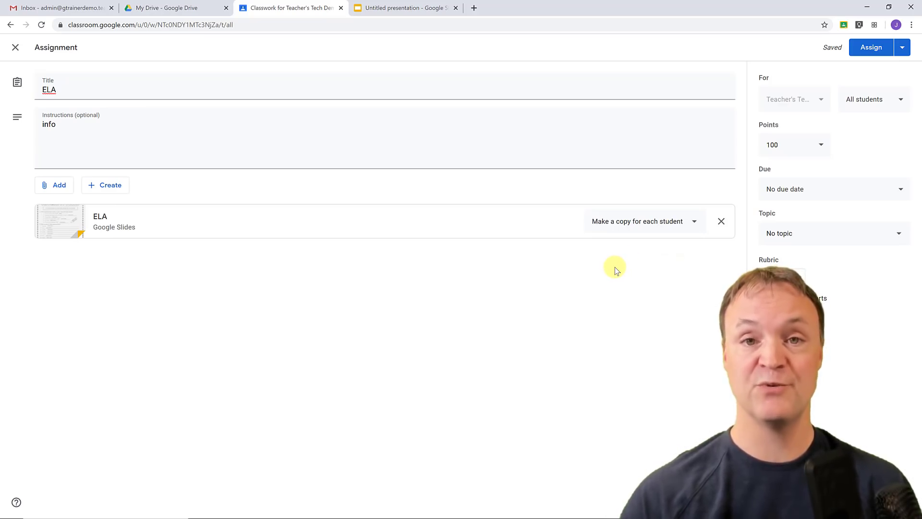
left_click(875, 47)
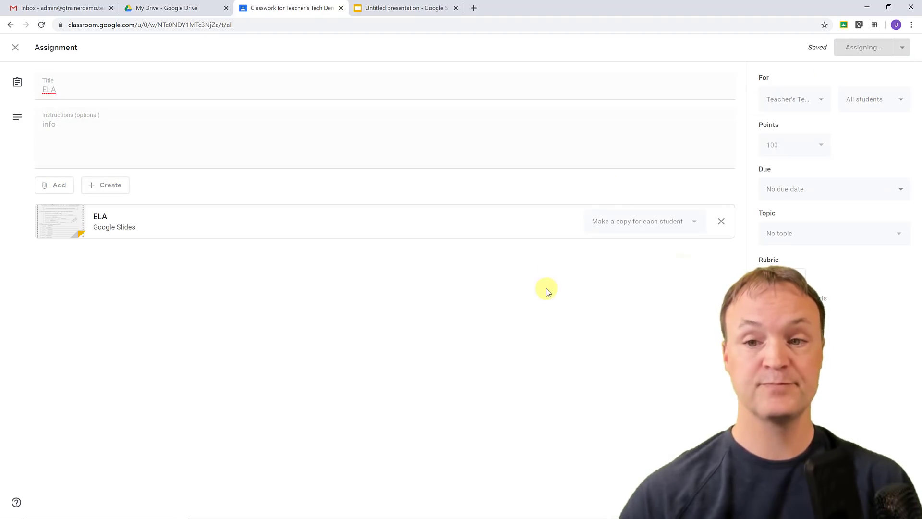